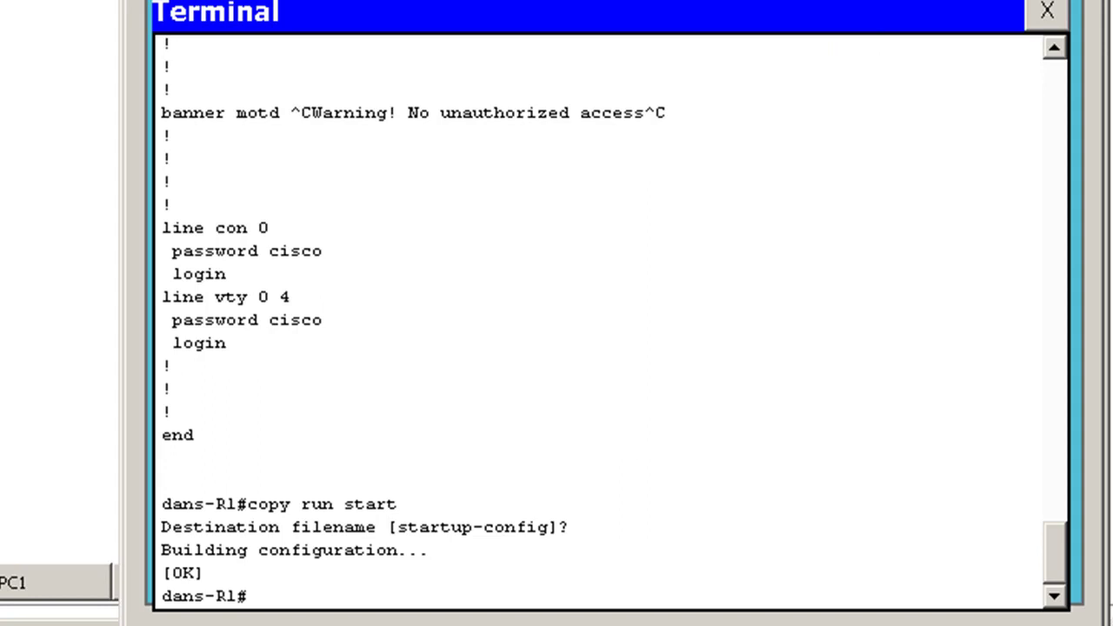
Display the router's full running configuration with show run, paging through to the end
type("s")
type("how run")
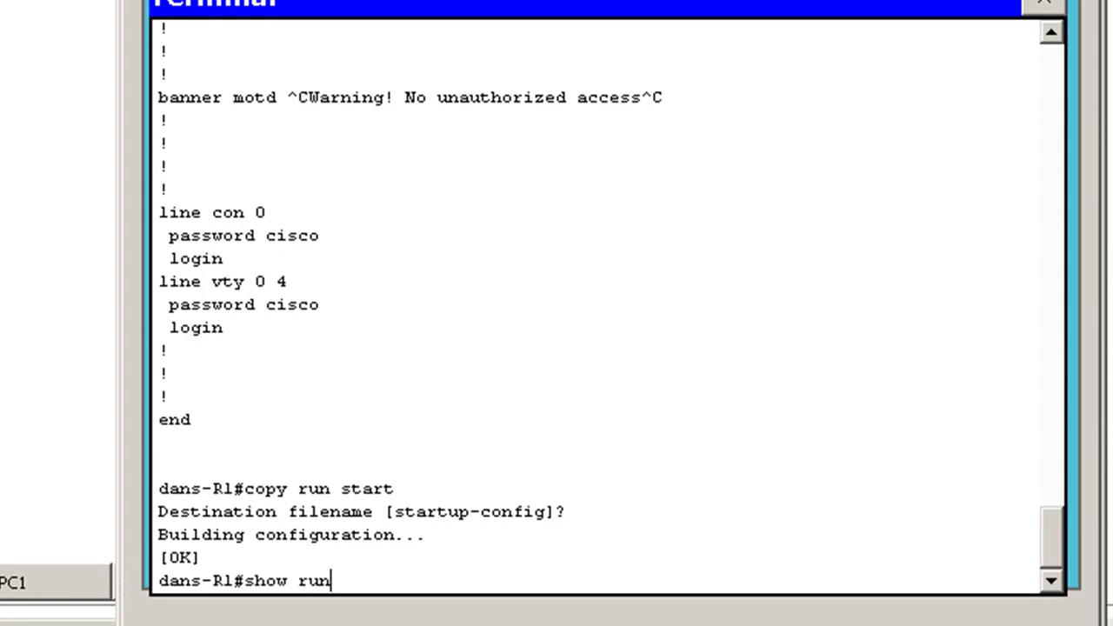
key("Return")
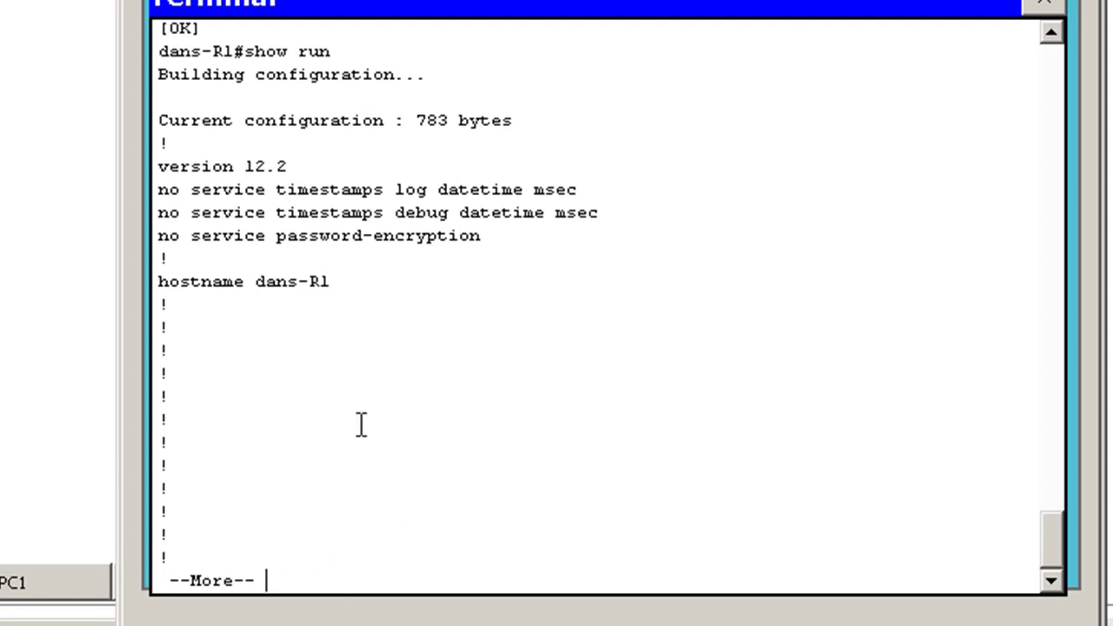
key("space")
key("space")
key("space")
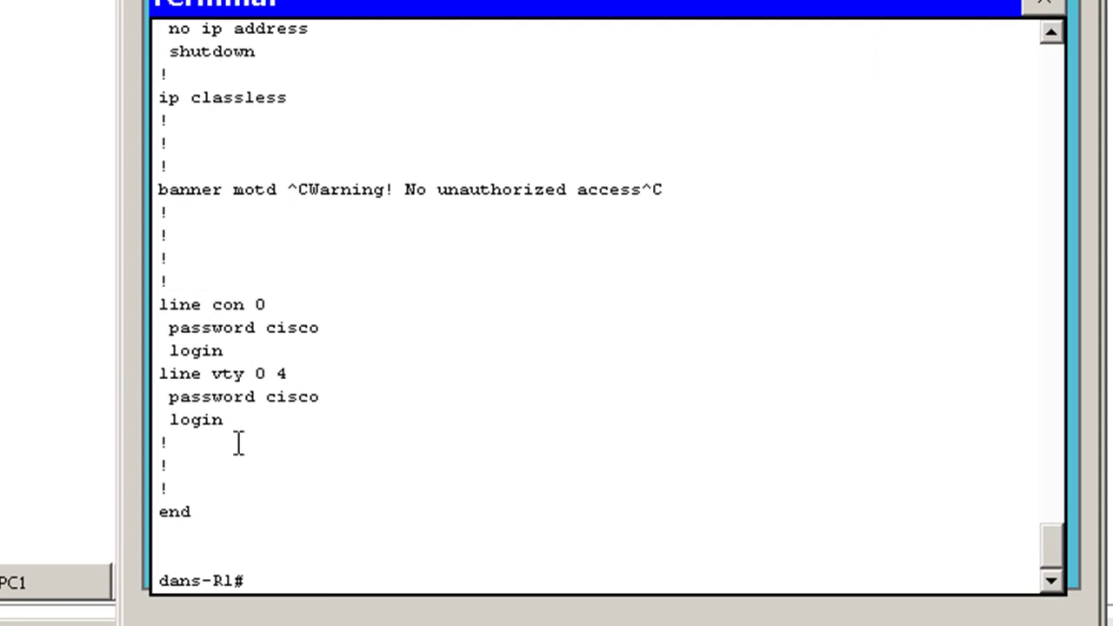
Copy the configuration text from the hostname line down to end
left_click_drag(191, 513, 79, 244)
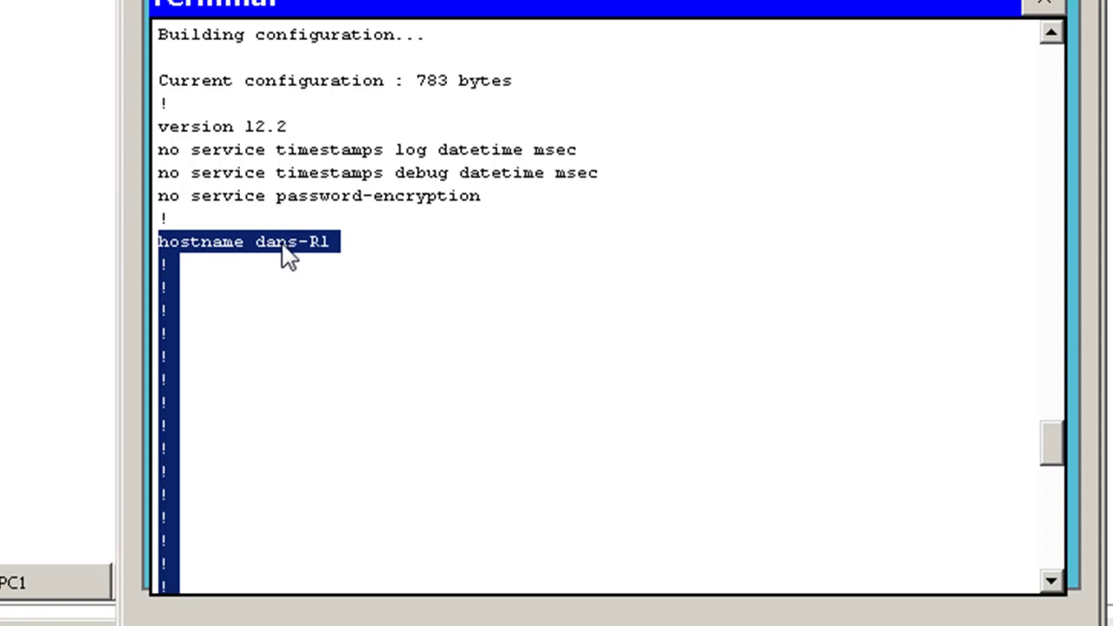
right_click(172, 253)
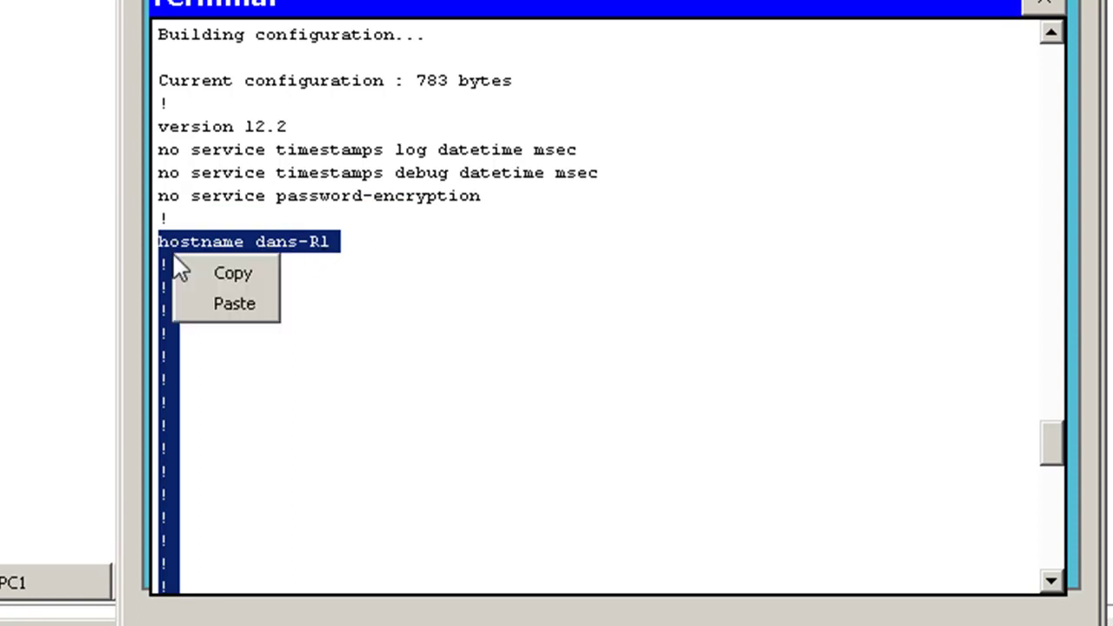
left_click(232, 273)
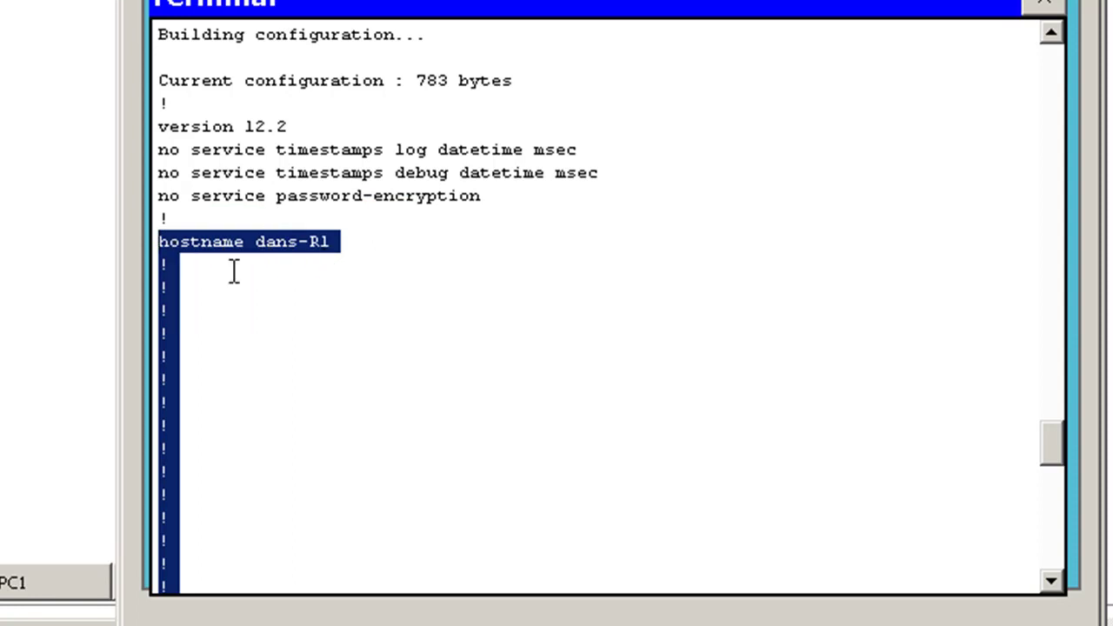
Paste the copied router configuration into a new blank document in PC1's Text Editor
left_click(1046, 4)
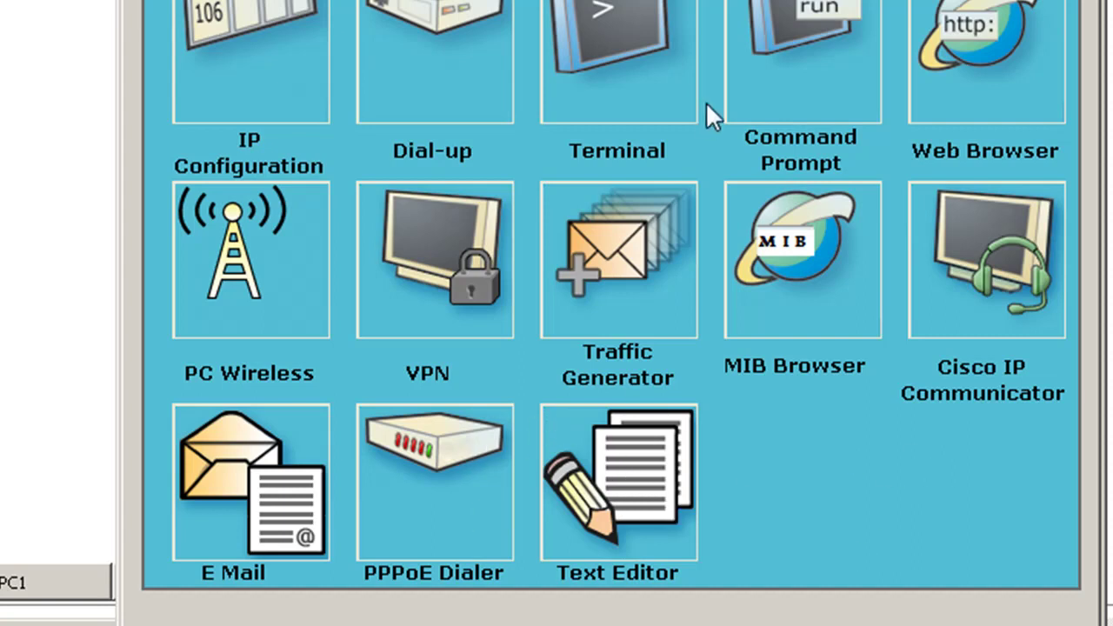
left_click(609, 480)
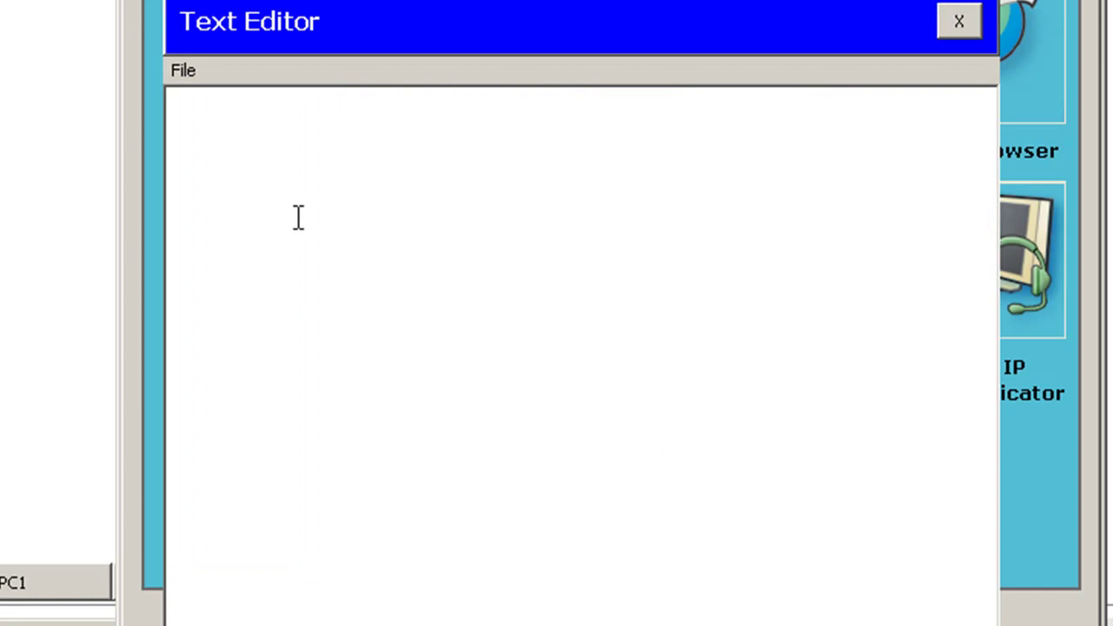
left_click(179, 73)
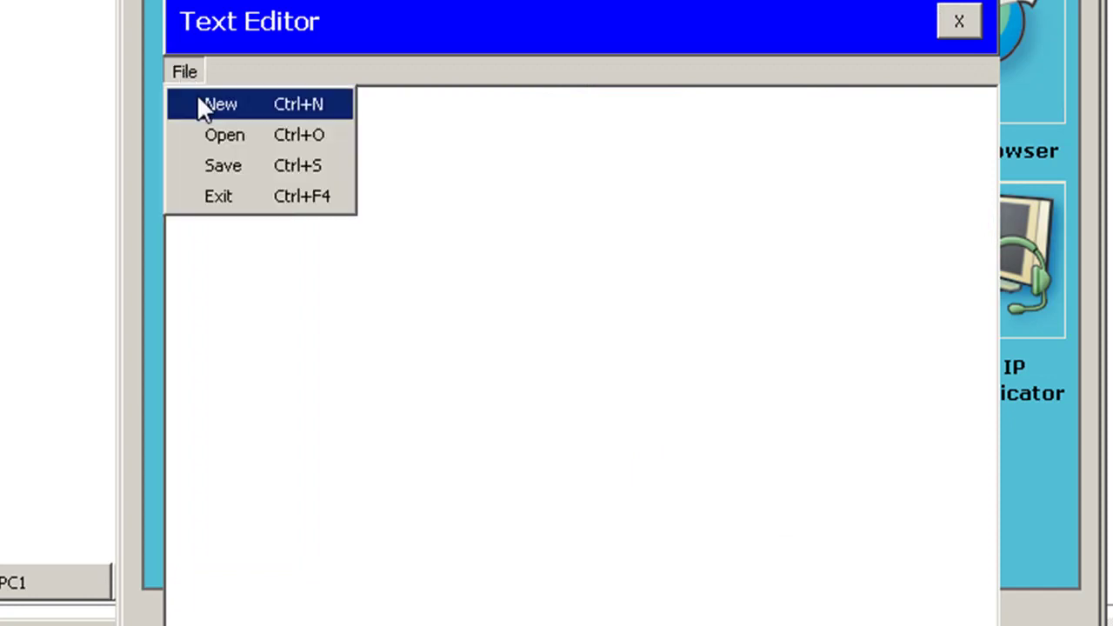
left_click(429, 178)
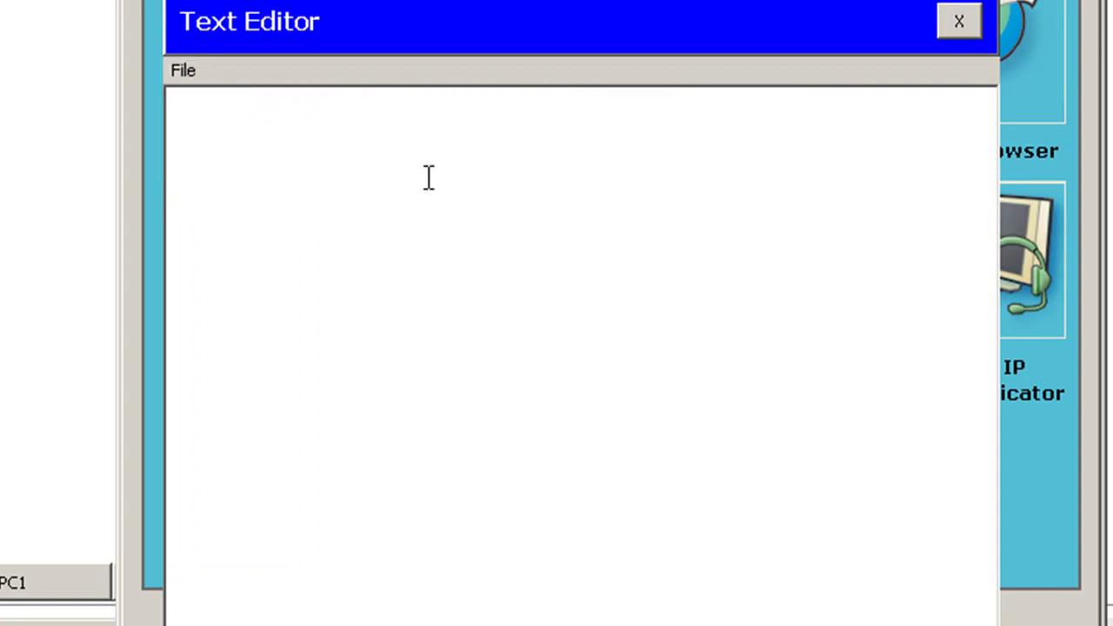
right_click(429, 178)
left_click(523, 335)
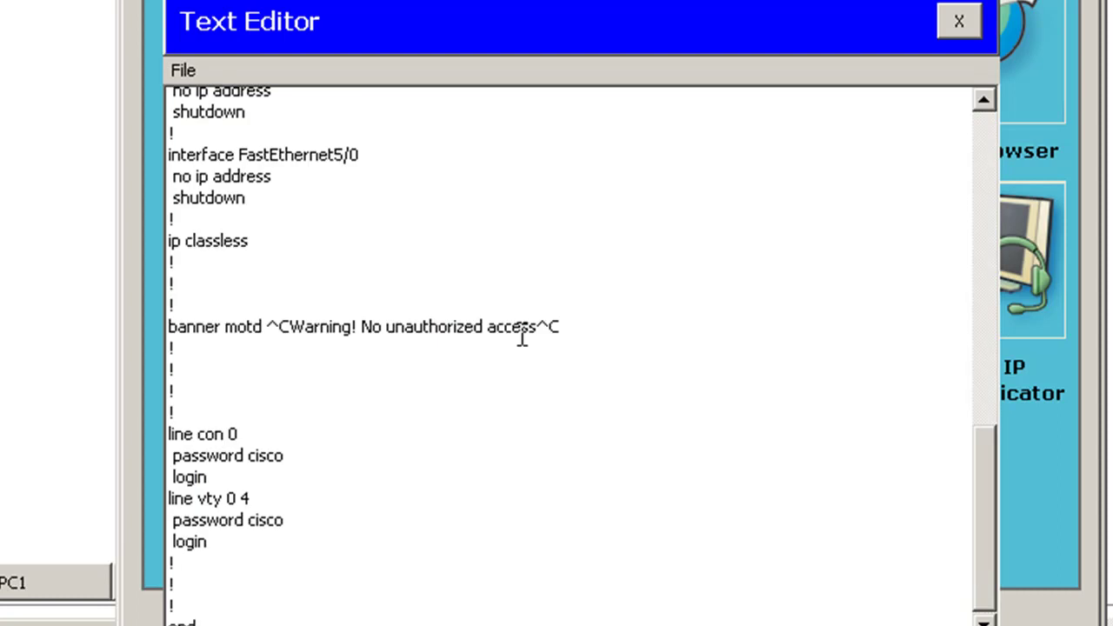
Replace the opening and closing ^C banner motd delimiters with #
left_click_drag(983, 485, 936, 101)
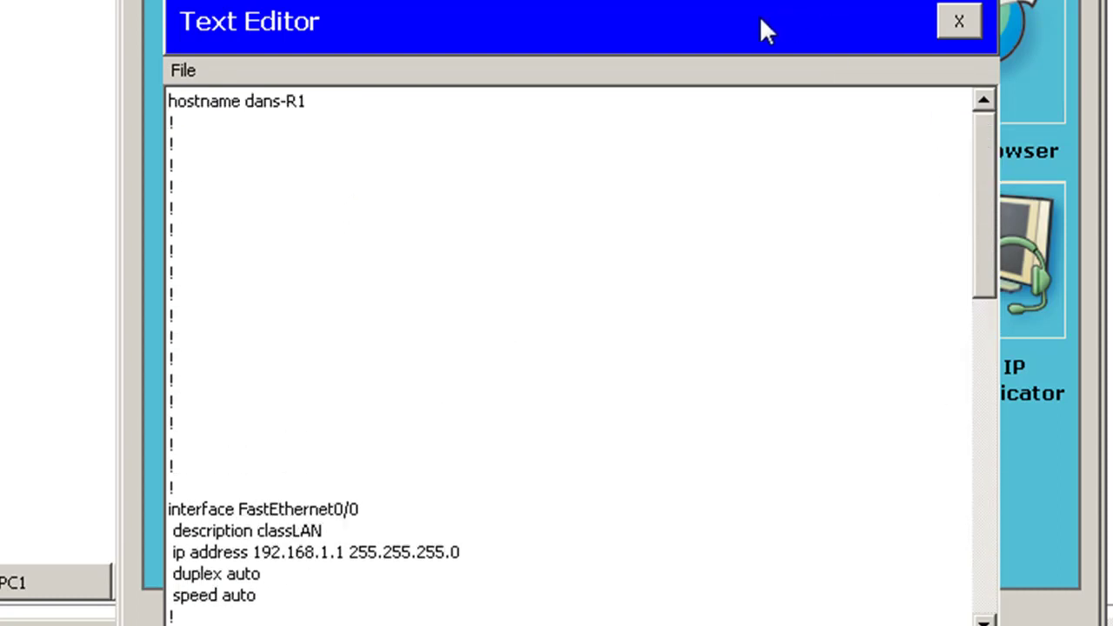
left_click_drag(977, 231, 962, 596)
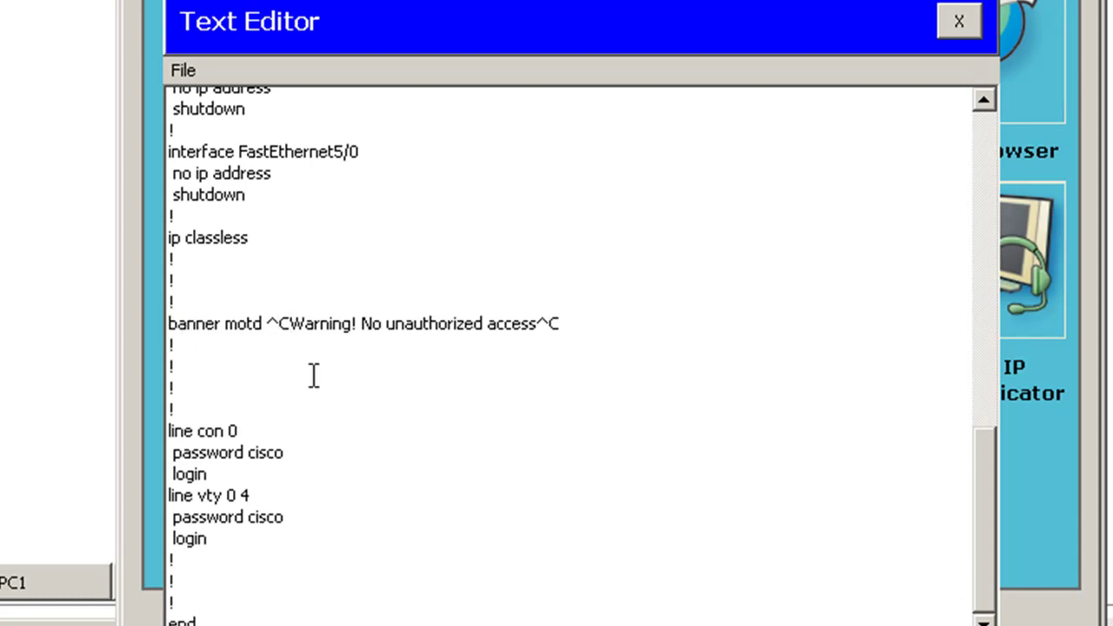
key("BackSpace")
key("BackSpace")
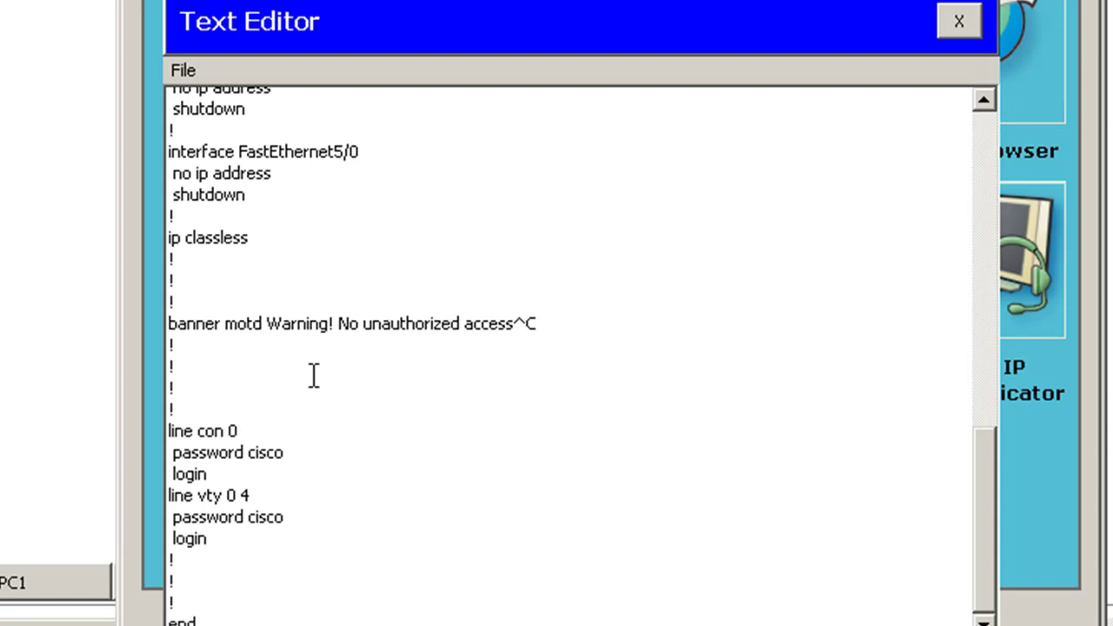
type("#")
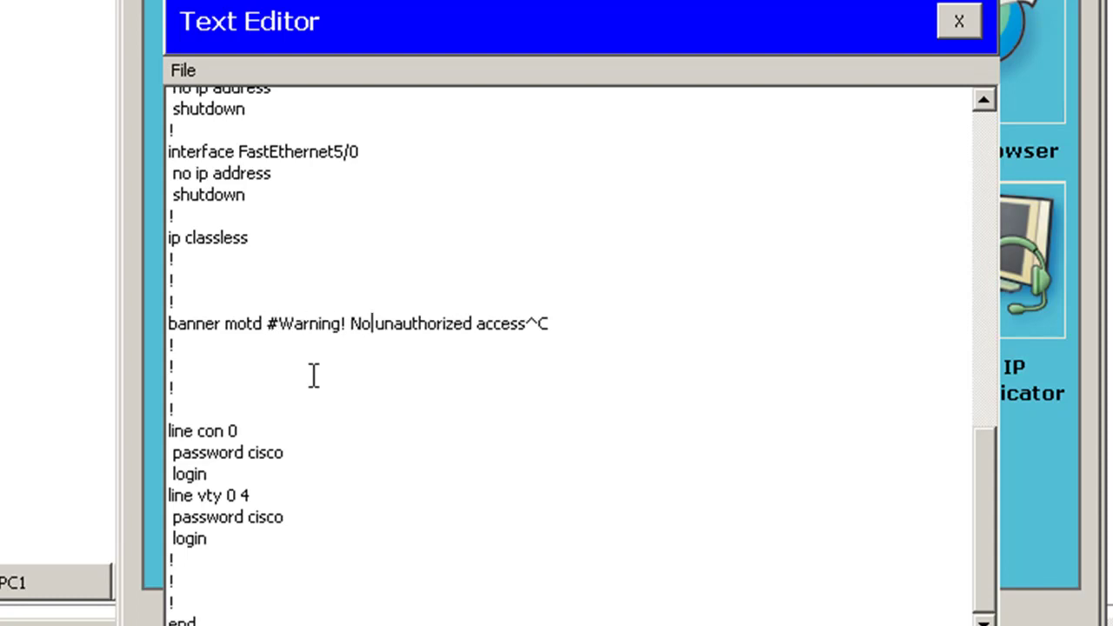
key("Right")
key("Right")
key("Right")
key("Right")
key("Right")
key("Right")
key("Right")
key("Right")
key("Right")
key("Right")
key("Right")
key("Right")
key("Right")
key("Right")
key("Right")
key("Right")
key("Right")
key("Right")
key("Right")
key("Right")
left_click(579, 321)
key("BackSpace")
key("BackSpace")
type("#")
key("Up")
key("Up")
key("Up")
key("Up")
key("Up")
key("Up")
key("Up")
key("Up")
key("Up")
key("Up")
key("Up")
key("Up")
key("Up")
key("Up")
key("Up")
key("Up")
key("Up")
key("Up")
key("Up")
key("Up")
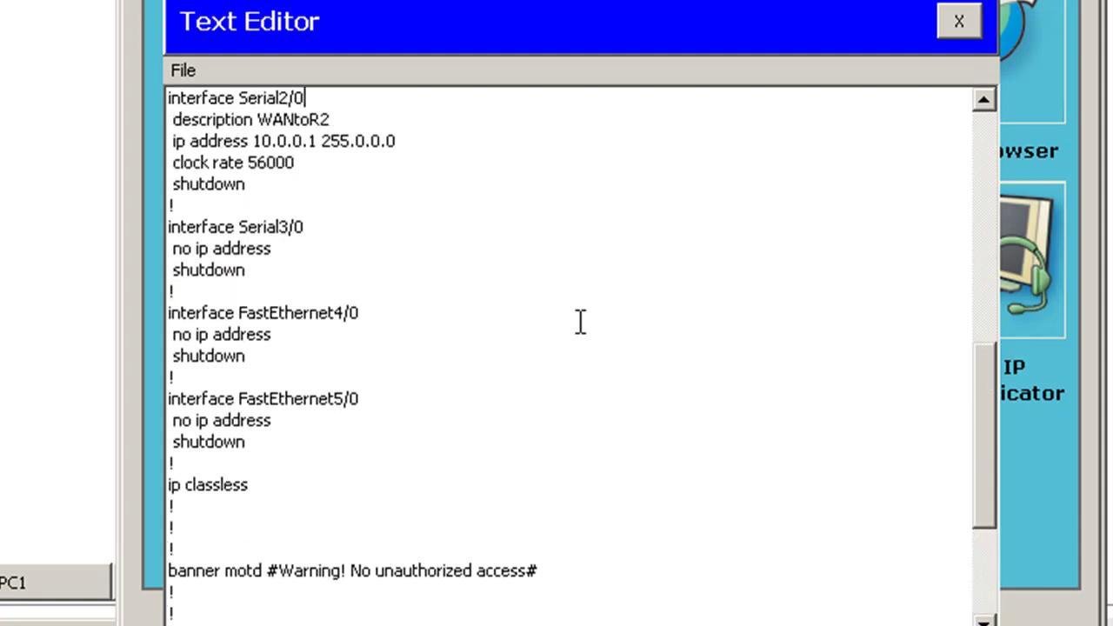
key("Up")
key("Up")
key("Up")
key("Up")
key("Up")
key("Up")
key("Up")
key("Up")
key("Up")
key("Up")
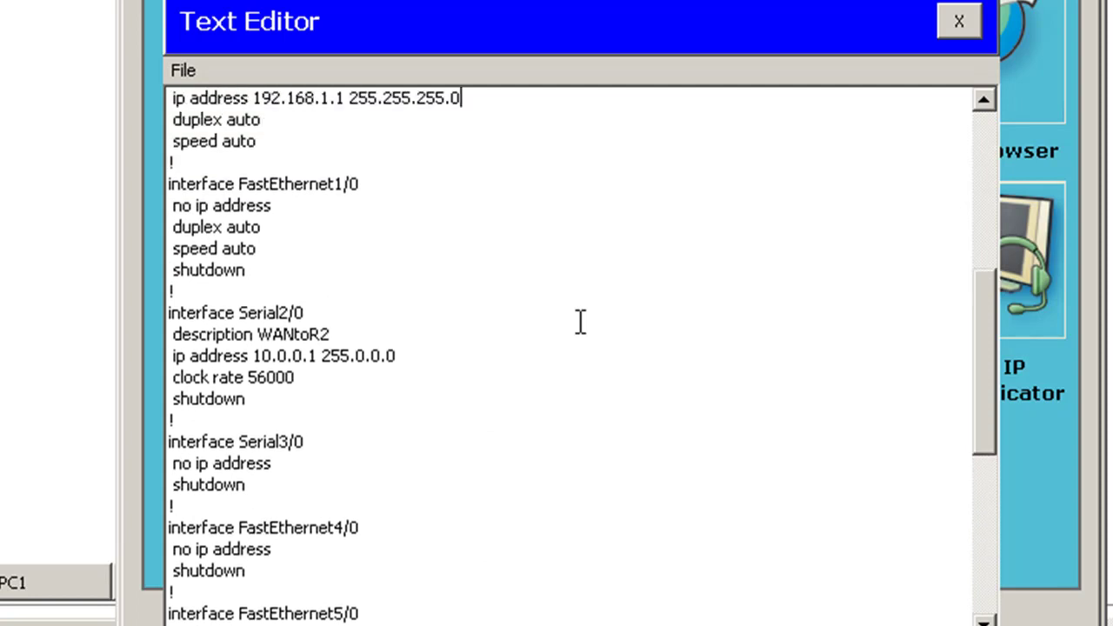
key("Up")
key("Up")
key("Up")
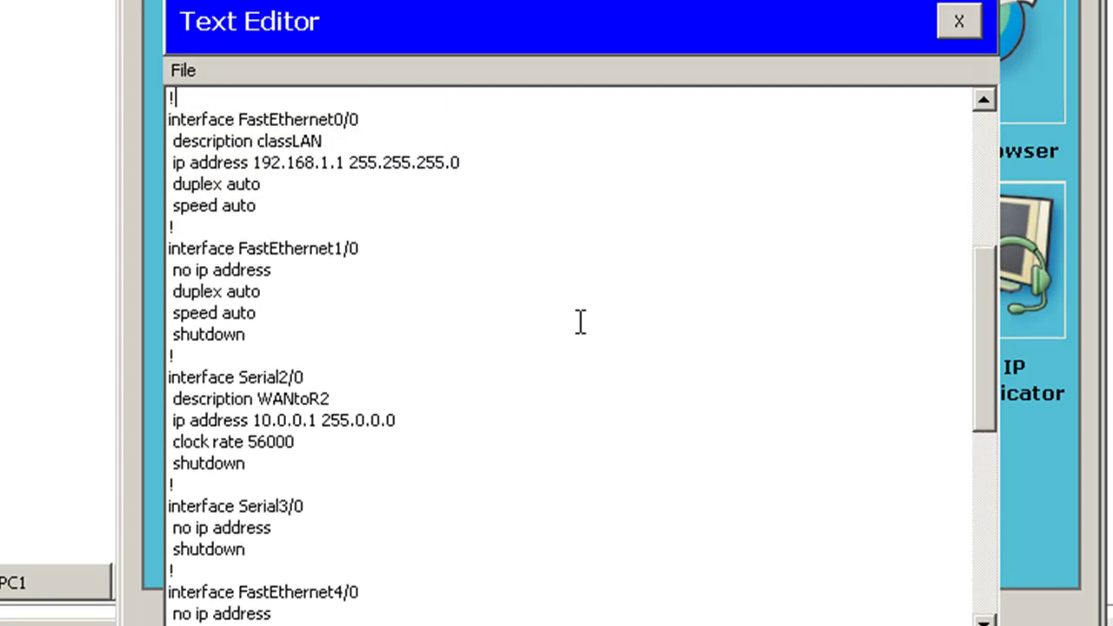
Add a 'no shutdown' line after speed auto under FastEthernet0/0
key("Up")
key("Up")
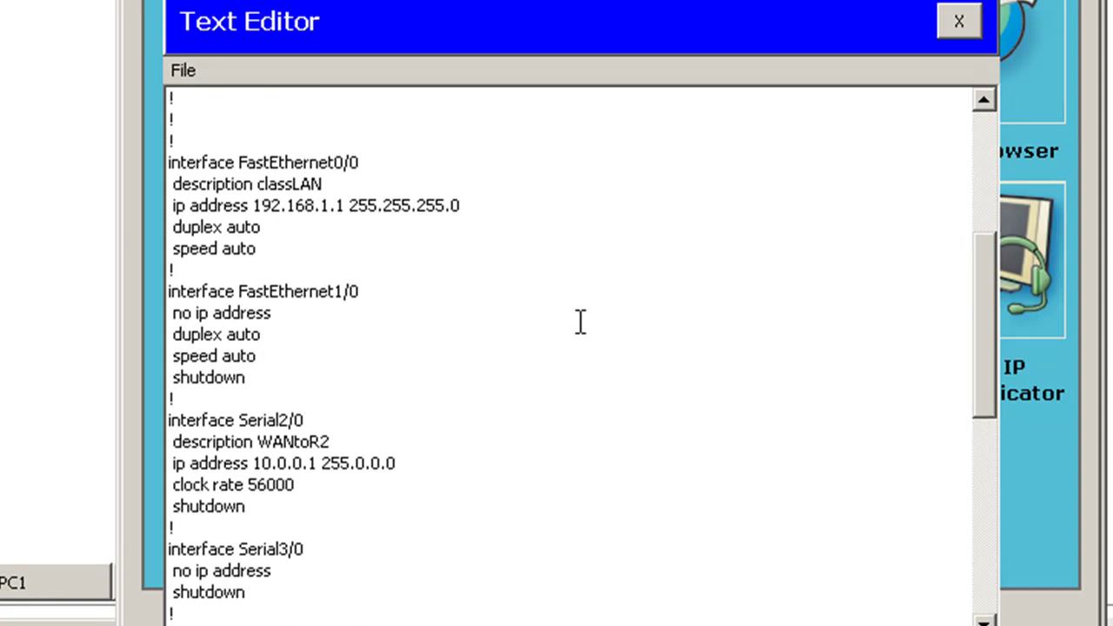
left_click(267, 251)
key("Return")
type("no shutdown")
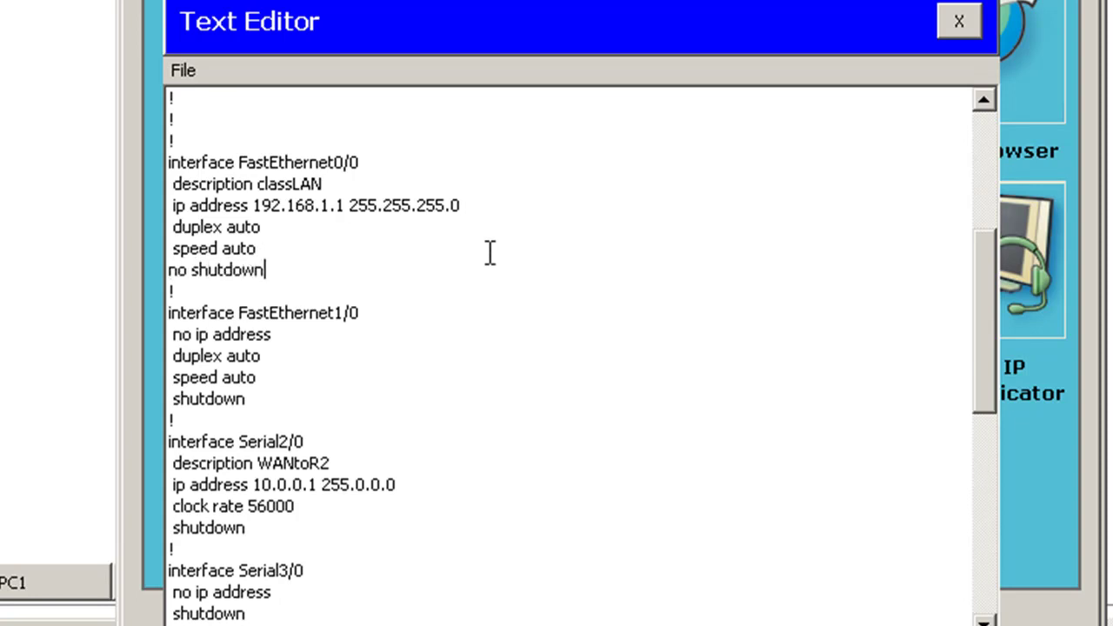
Change Serial2/0's shutdown line to 'no shutdown'
key("Down")
key("Down")
key("Down")
left_click_drag(174, 463, 345, 466)
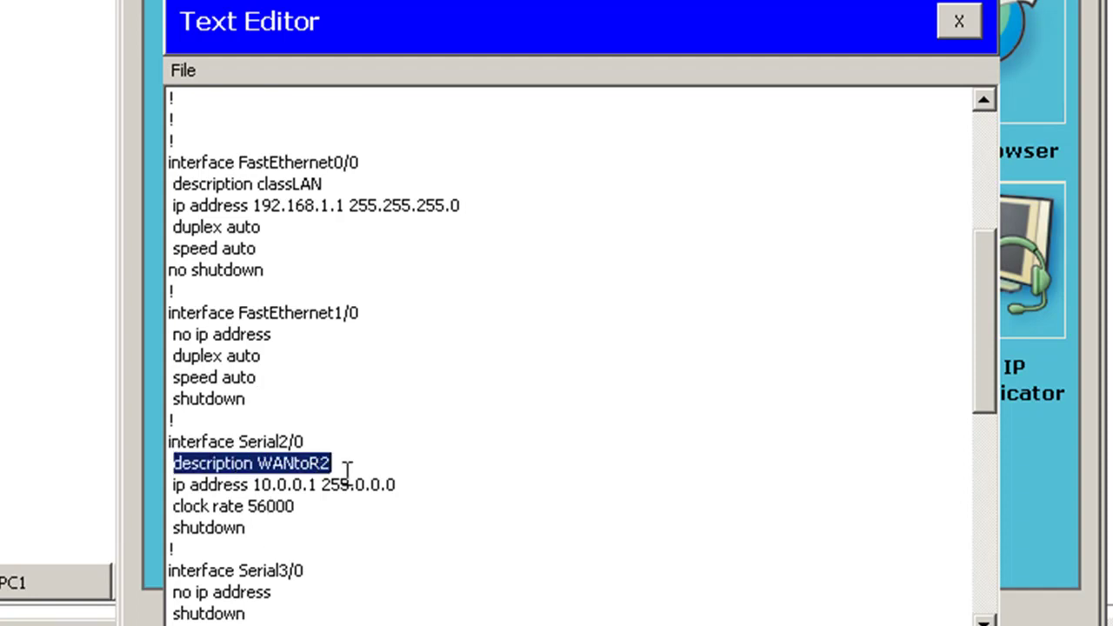
left_click_drag(169, 484, 396, 485)
left_click(251, 527)
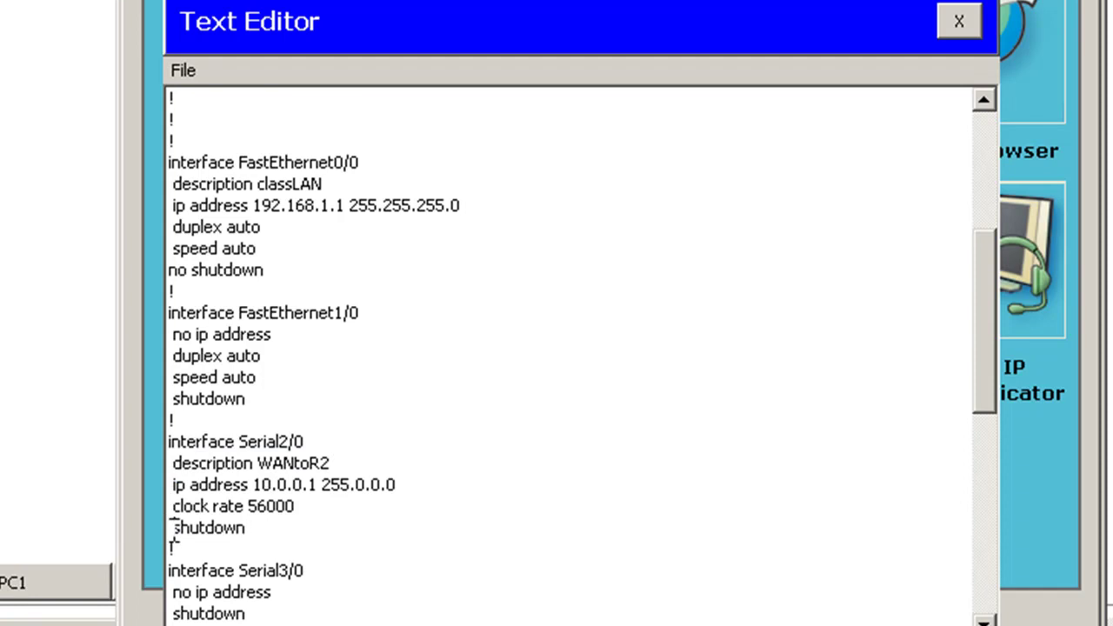
key("Home")
key("Left")
type("no")
key("BackSpace")
key("BackSpace")
type("no")
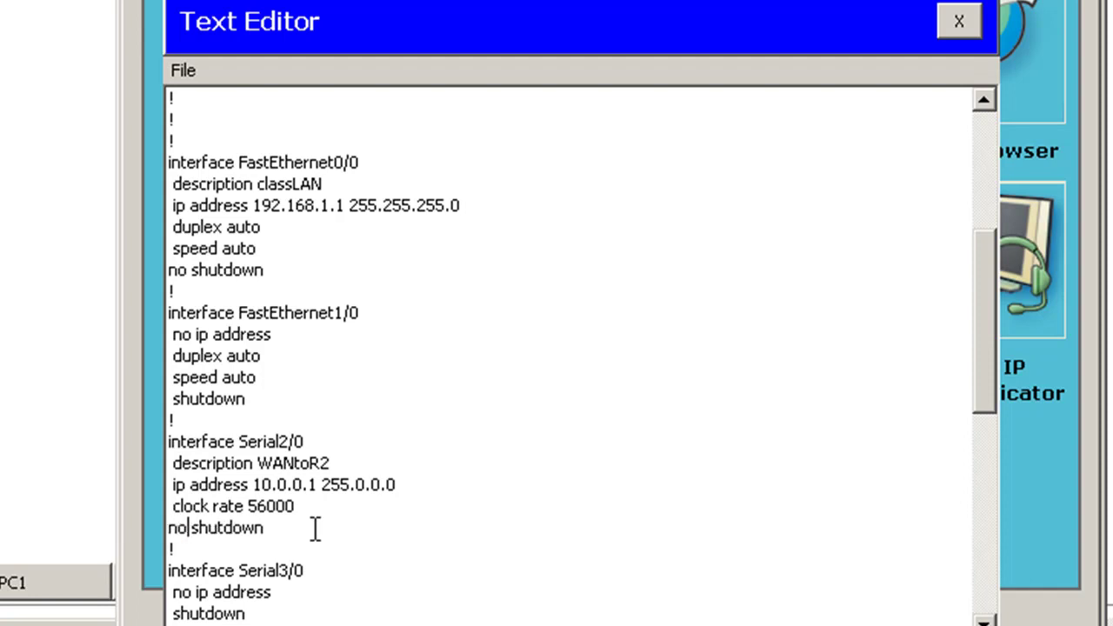
key("Up")
key("Up")
key("Up")
key("Up")
key("Up")
key("Up")
key("Down")
key("Down")
key("Down")
key("Down")
key("Down")
key("Down")
key("Down")
key("Up")
key("Up")
key("Up")
key("Up")
key("Up")
key("Up")
key("Up")
key("Up")
key("Up")
key("Up")
key("Up")
key("Up")
key("Up")
key("Up")
key("Up")
key("Up")
key("Up")
key("Up")
key("Up")
key("Up")
key("Up")
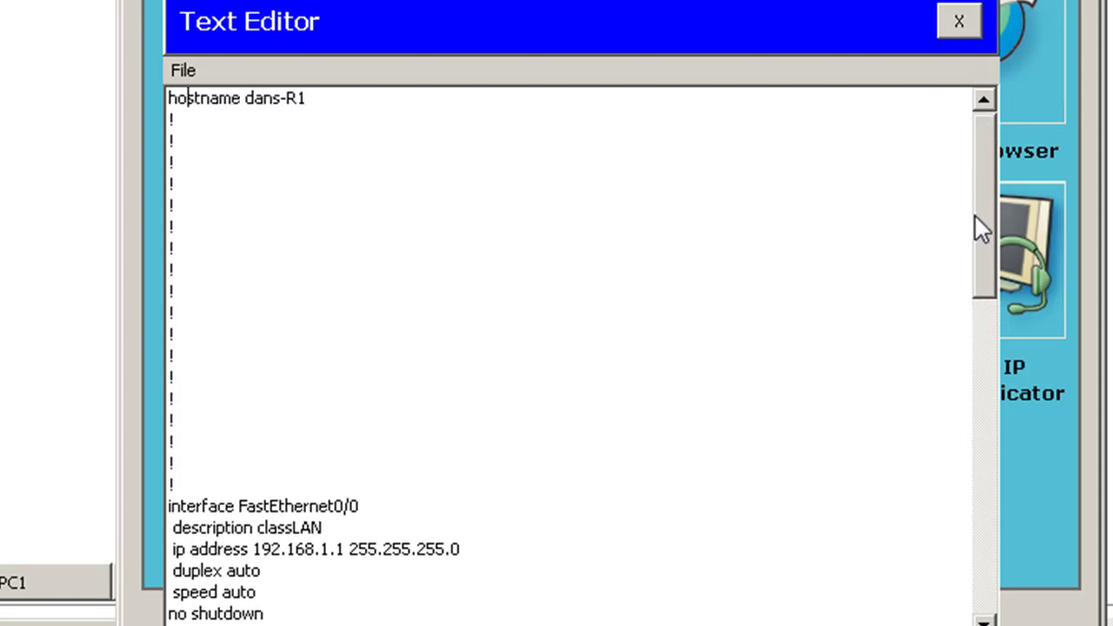
Replace the password under line con 0 with a new password
left_click_drag(981, 228, 981, 557)
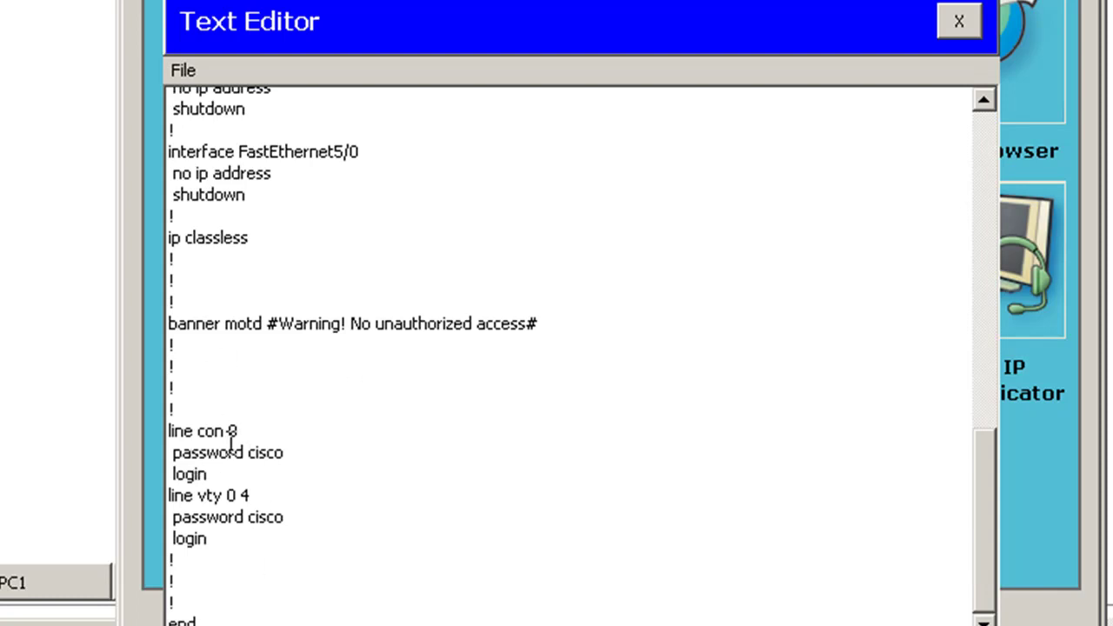
left_click_drag(250, 454, 307, 452)
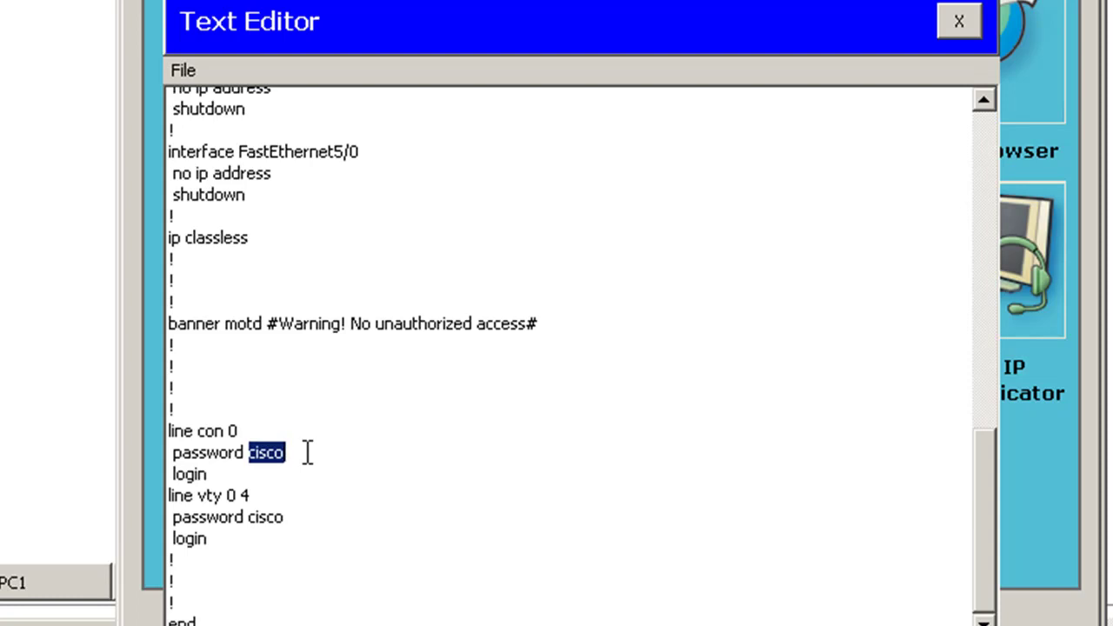
type("passwo")
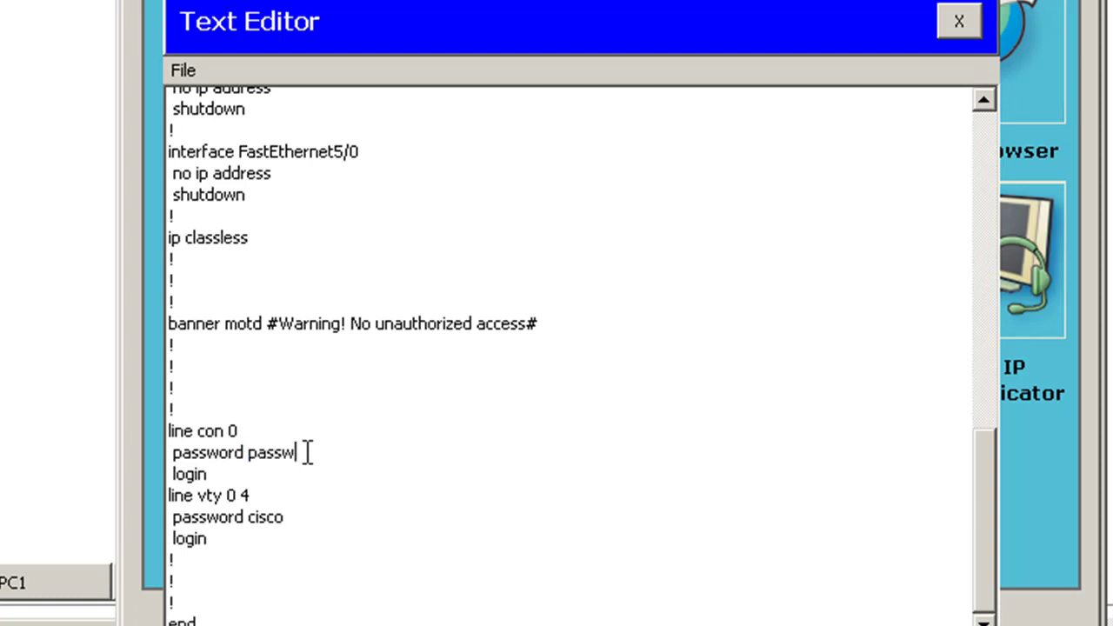
key("BackSpace")
key("BackSpace")
type("word")
left_click_drag(249, 450, 326, 449)
left_click(248, 453)
type("cisco")
key("Right")
key("Right")
key("BackSpace")
key("BackSpace")
key("BackSpace")
key("BackSpace")
Edit the line vty 0 4 password to match the console password
left_click(290, 518)
type("pass")
left_click(283, 578)
left_click_drag(985, 512, 974, 113)
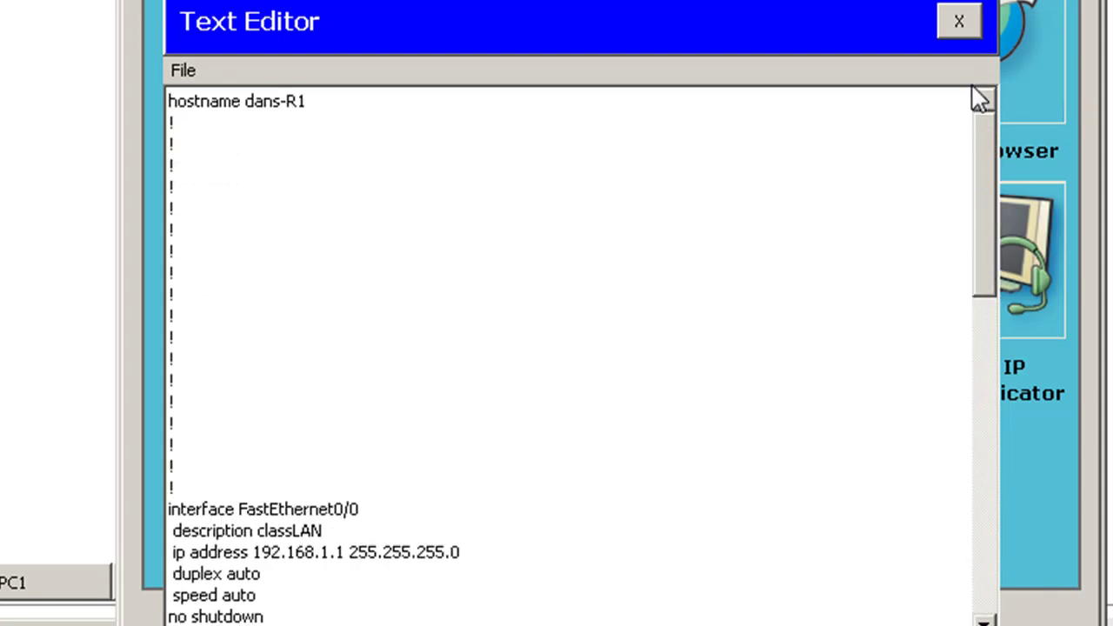
Save the edited configuration, entering dans-config2 as the file name
left_click(184, 70)
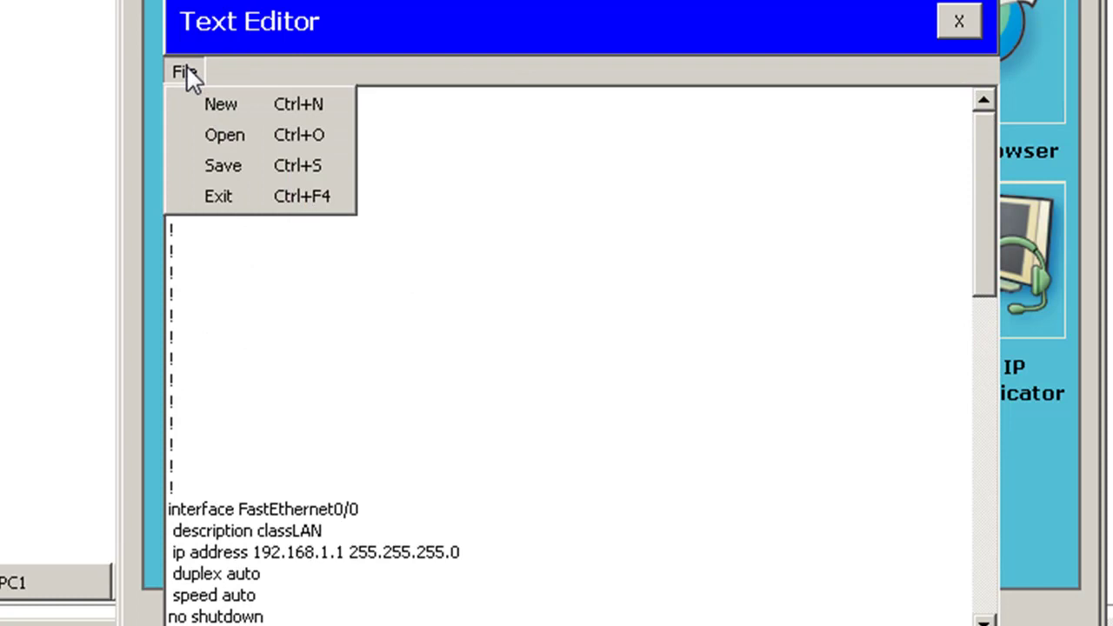
left_click(225, 163)
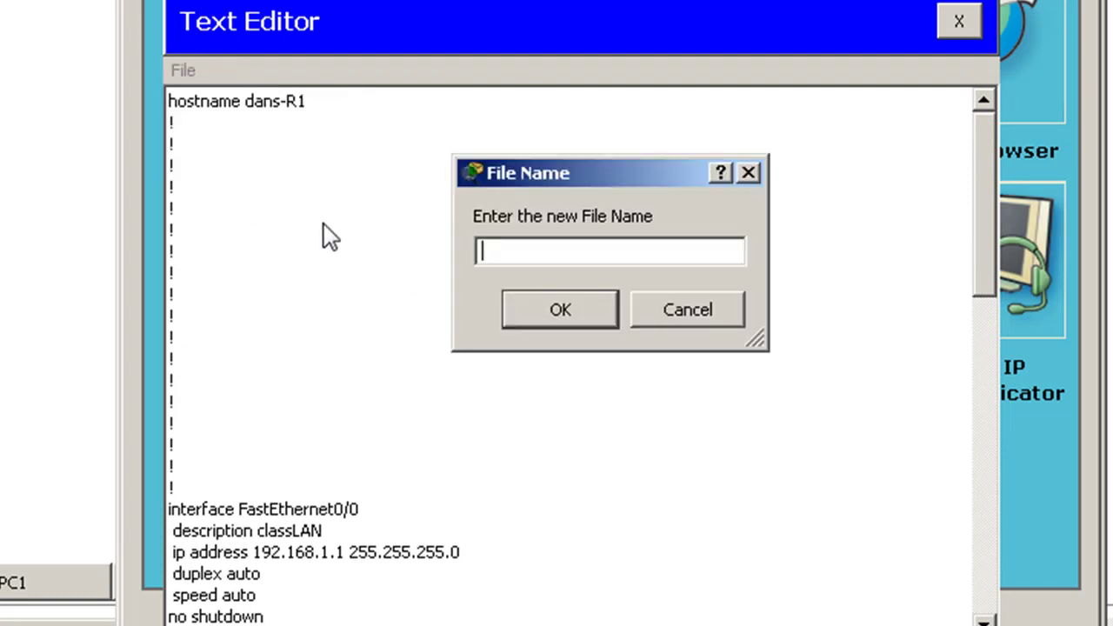
type("dans-confi2")
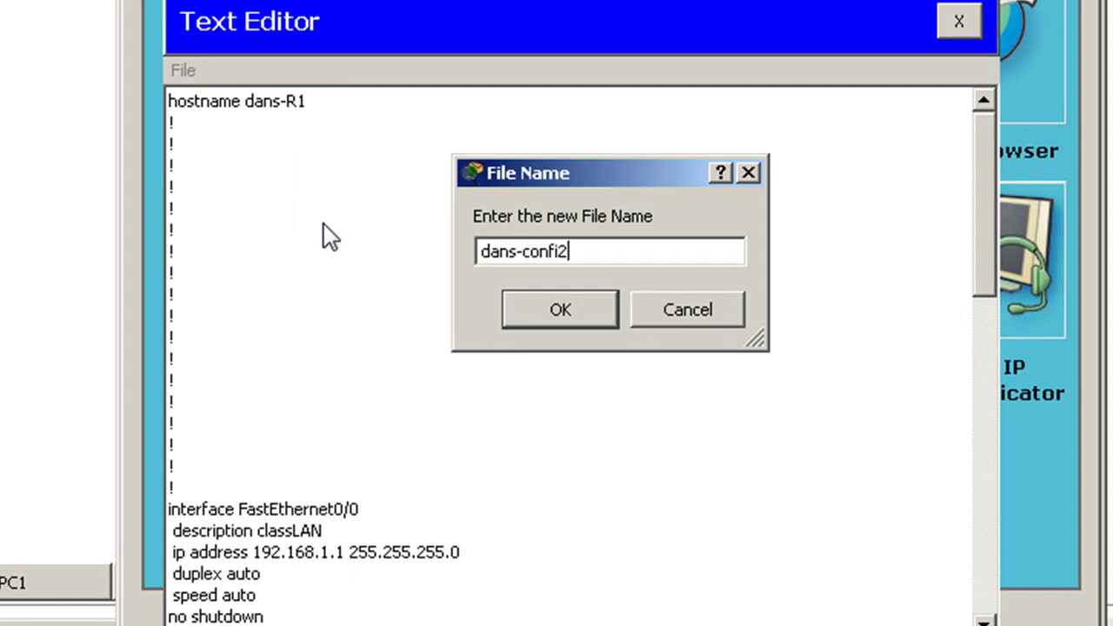
key("Left")
Confirm the dans-config2 file name, then copy the entire configuration text
type("g")
left_click(564, 312)
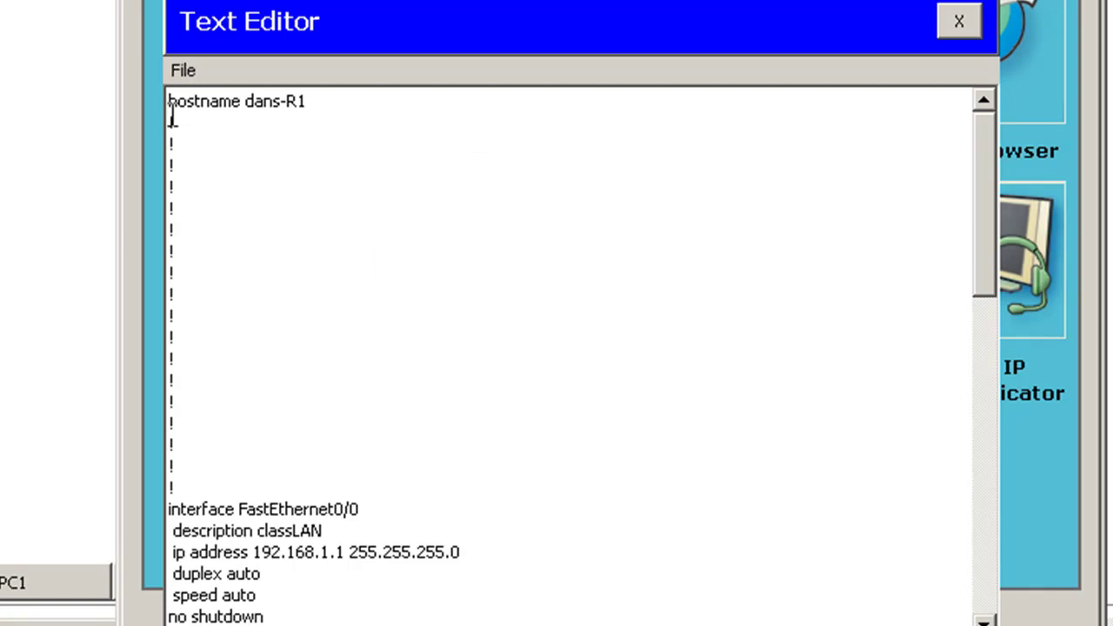
left_click_drag(171, 102, 139, 613)
right_click(184, 481)
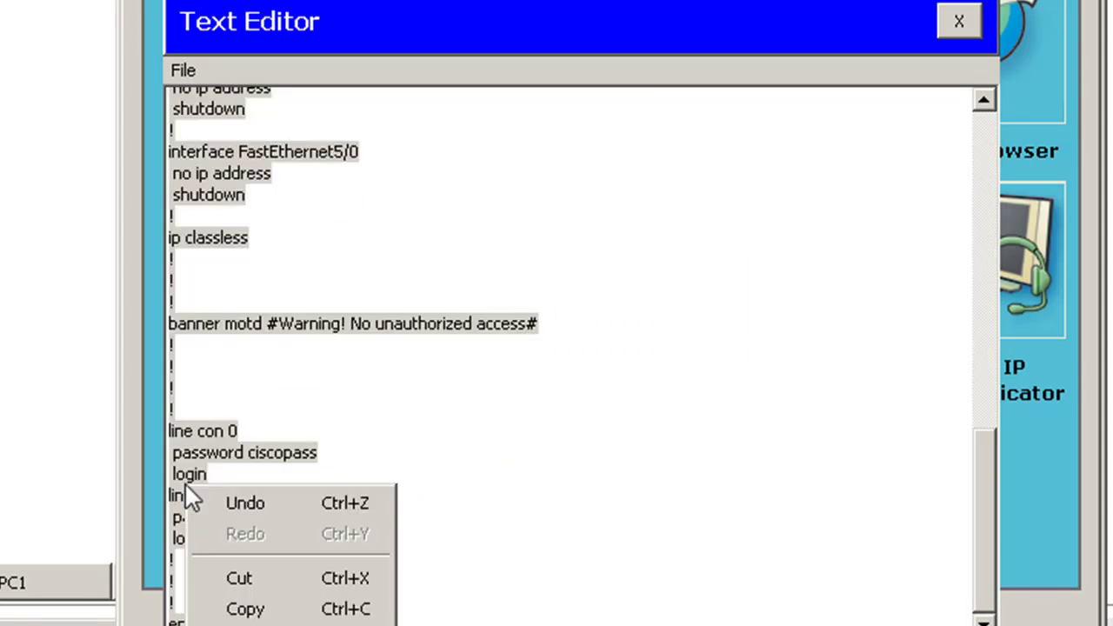
left_click(250, 607)
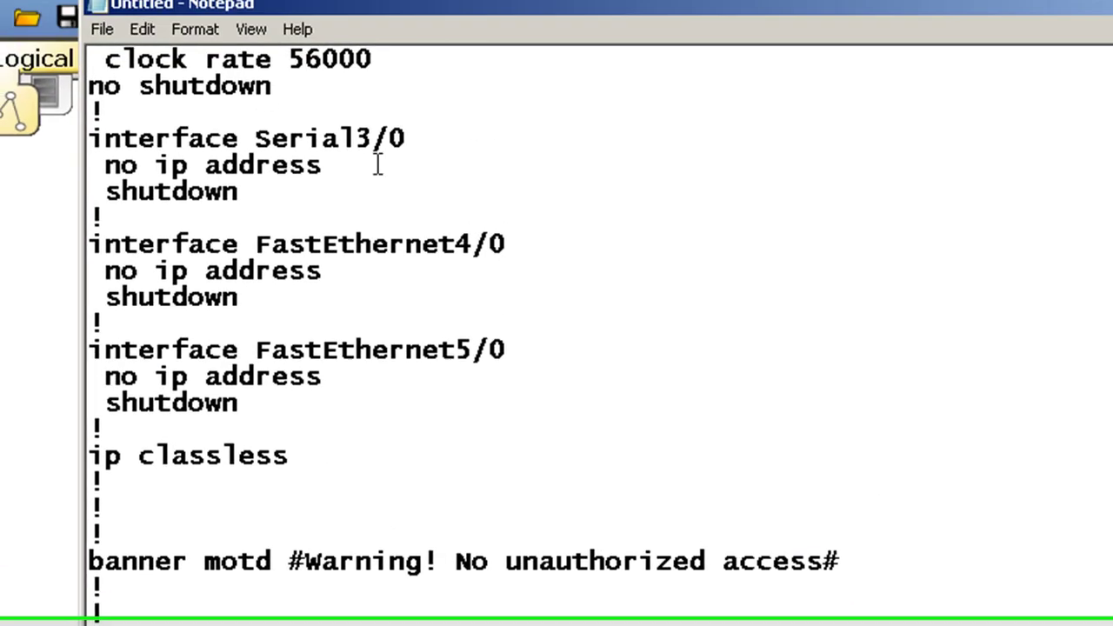
scroll(469, 339, "up", 7)
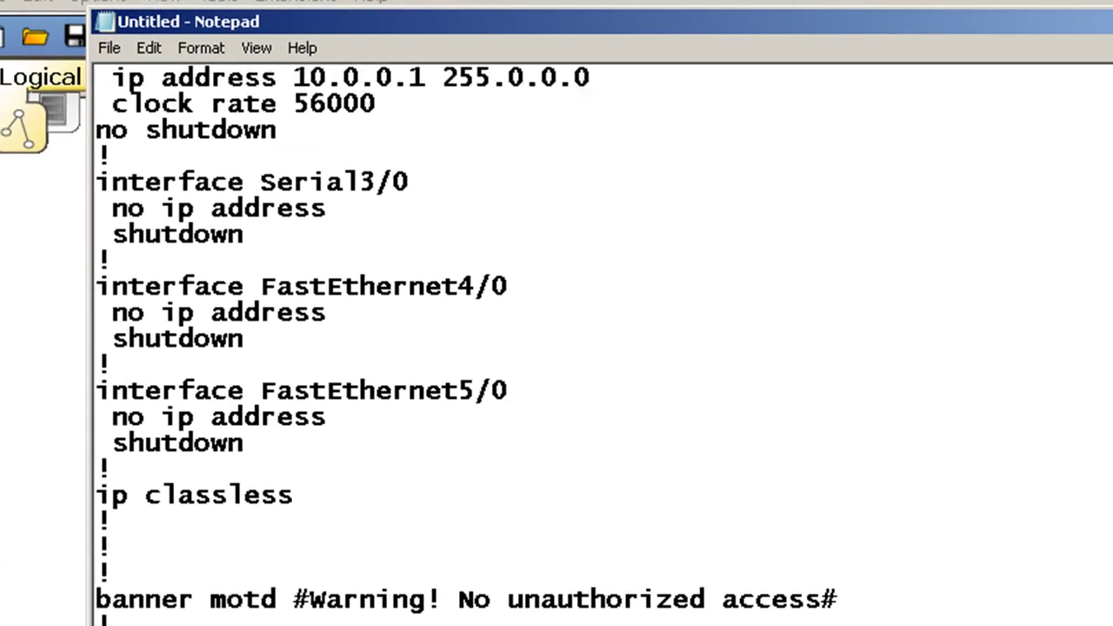
scroll(600, 343, "up", 5)
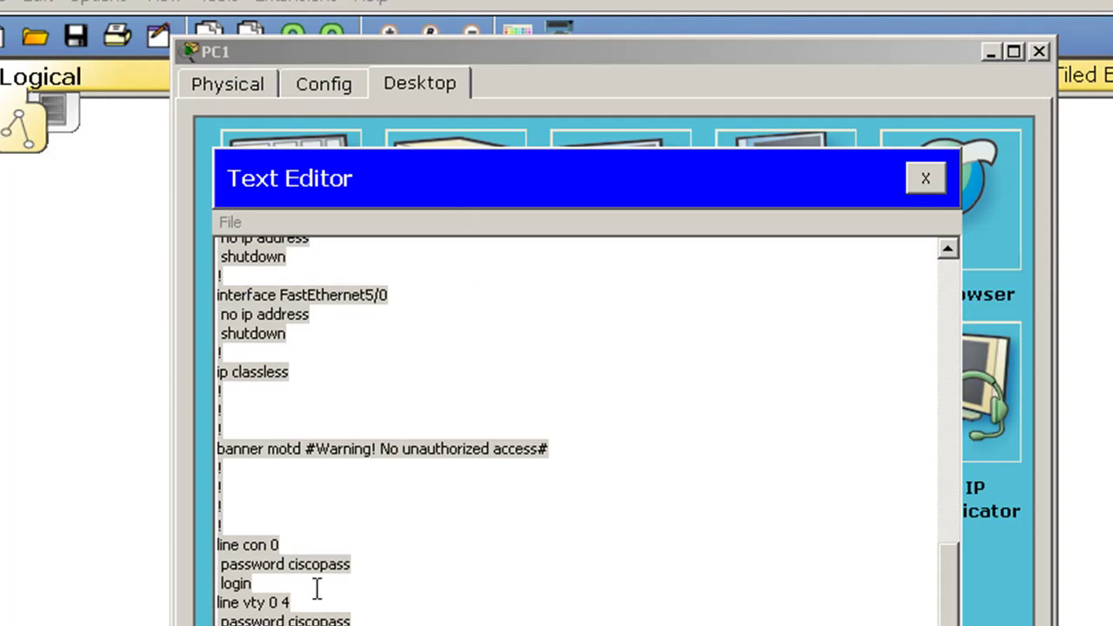
left_click_drag(418, 625, 365, 21)
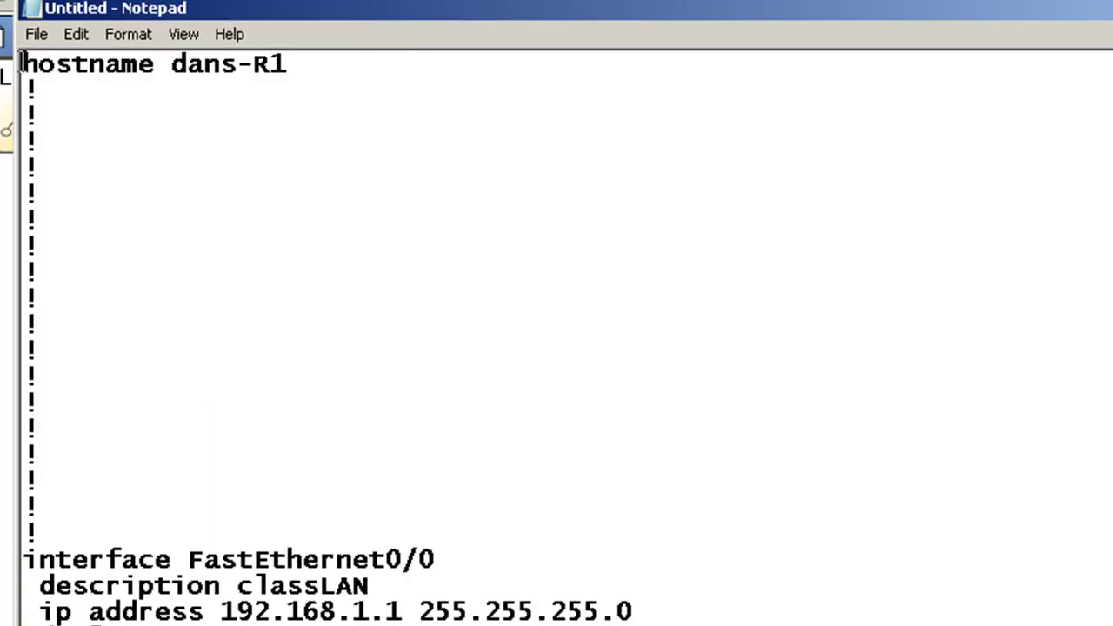
left_click_drag(22, 56, 166, 625)
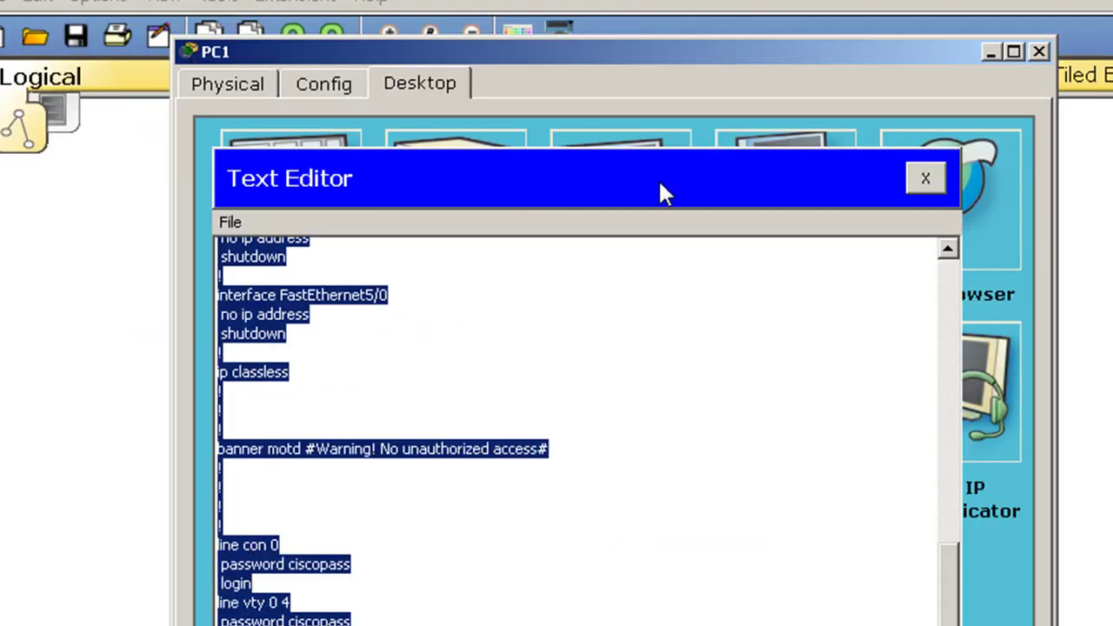
Open a console terminal from PC1 to the router with default port settings
left_click(922, 179)
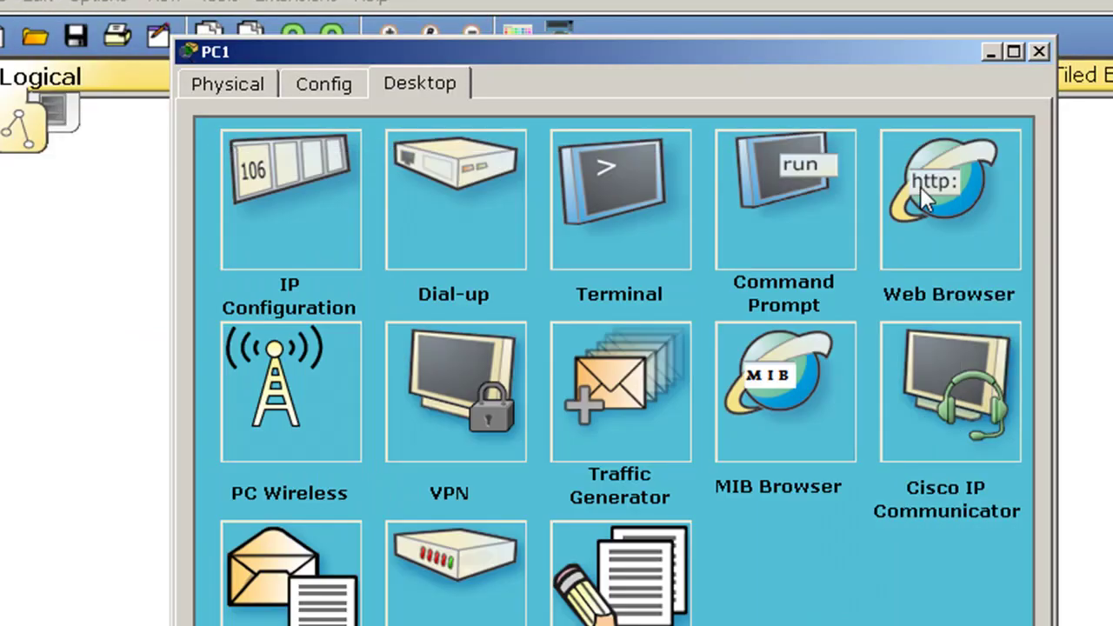
left_click(587, 201)
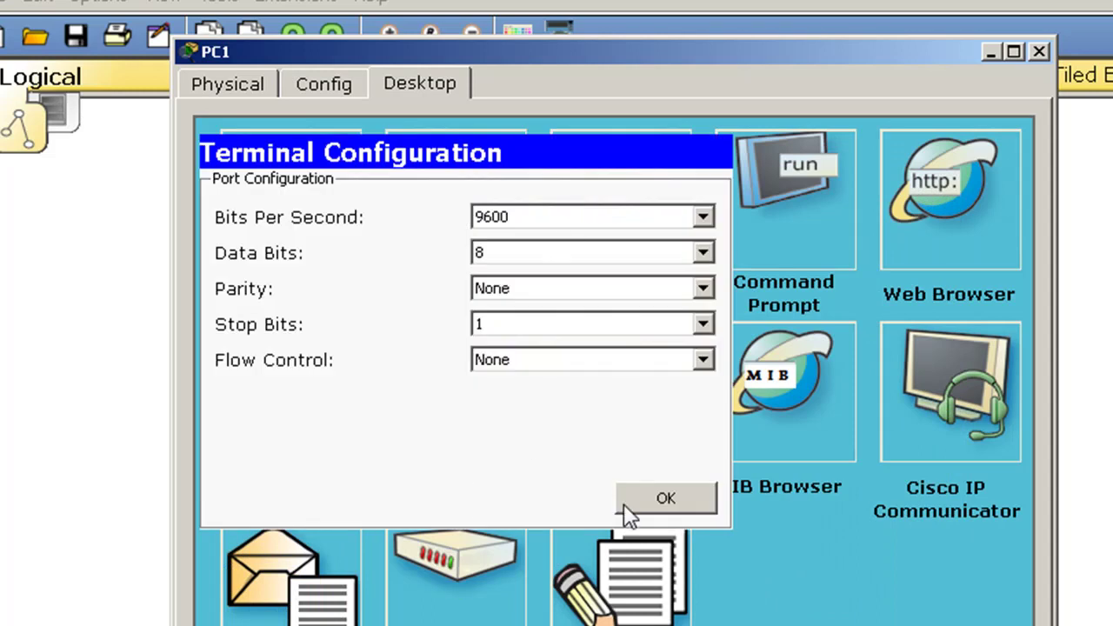
left_click(624, 503)
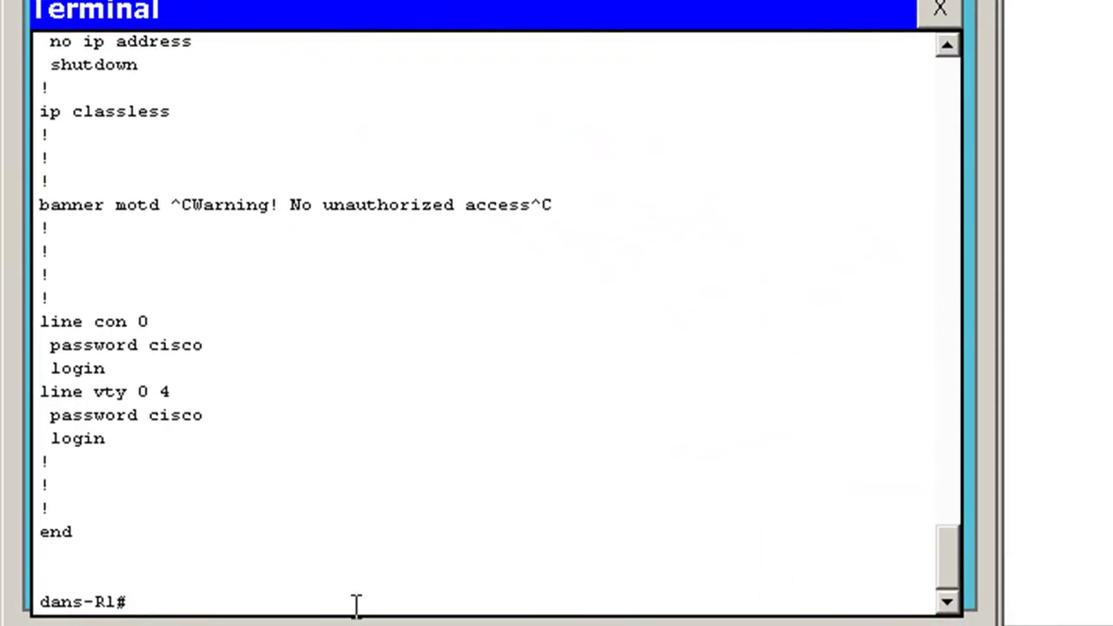
Erase the startup-config, confirm it, and run reload
type("erase star")
key("Tab")
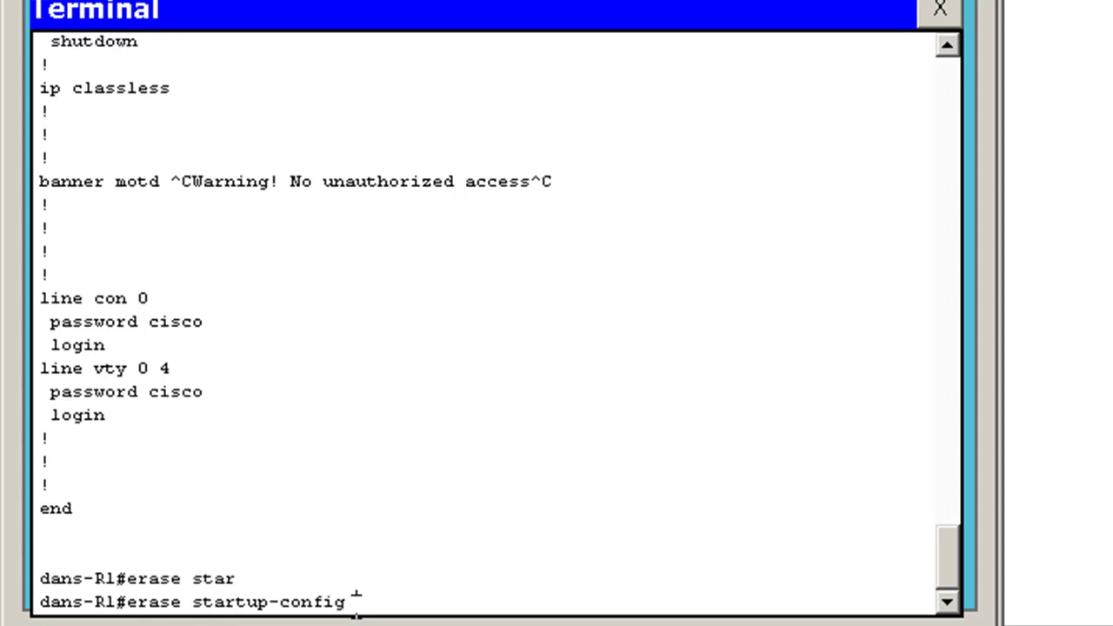
key("Return")
key("Return")
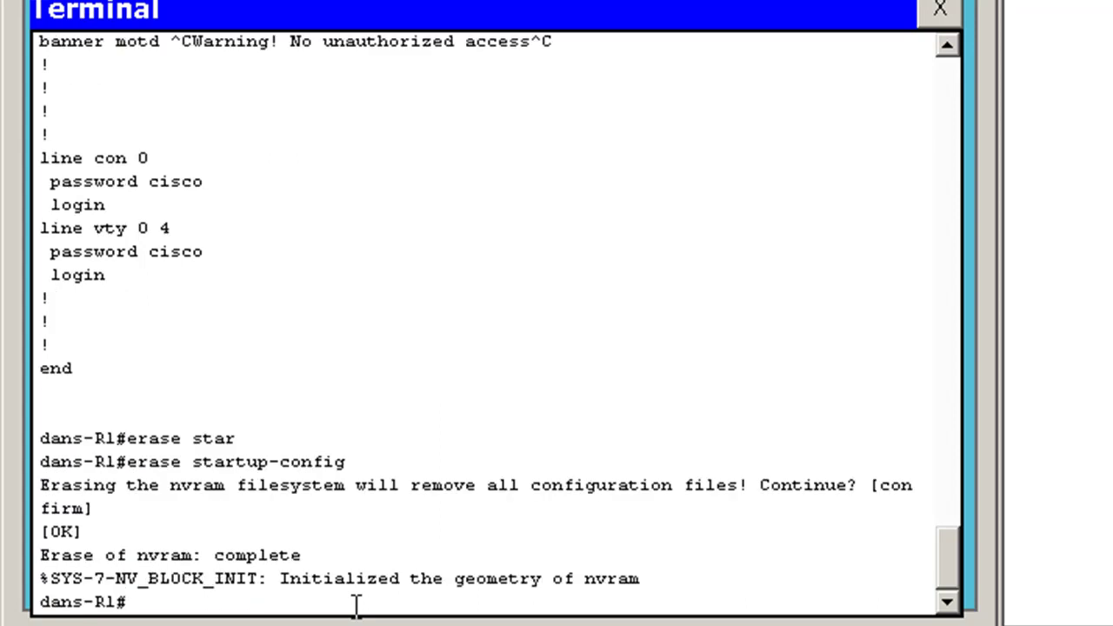
type("reload")
key("Return")
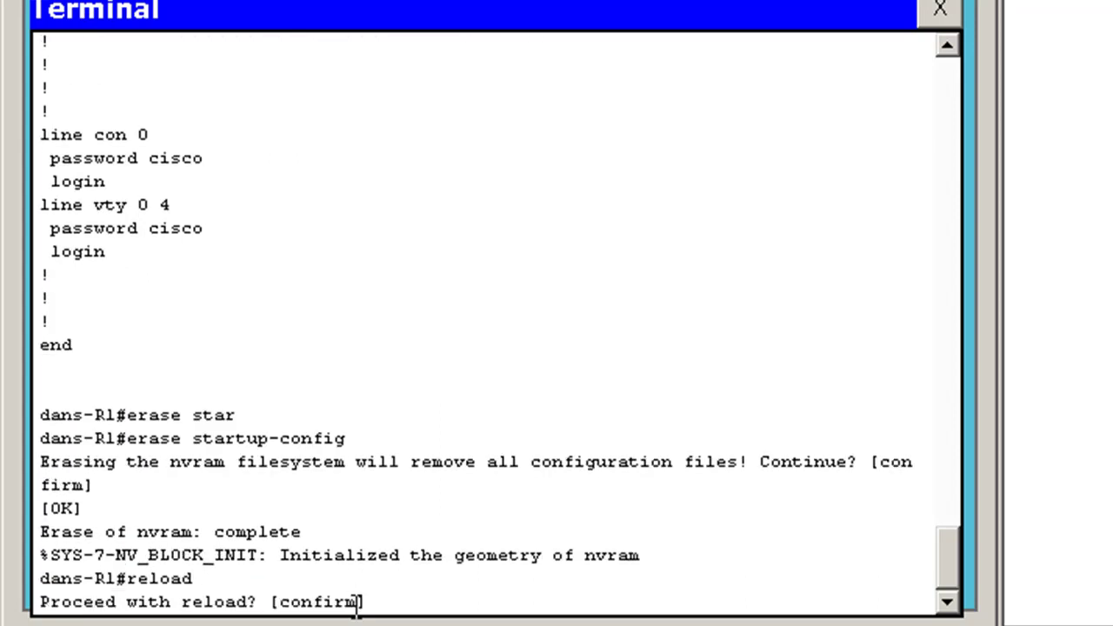
key("Return")
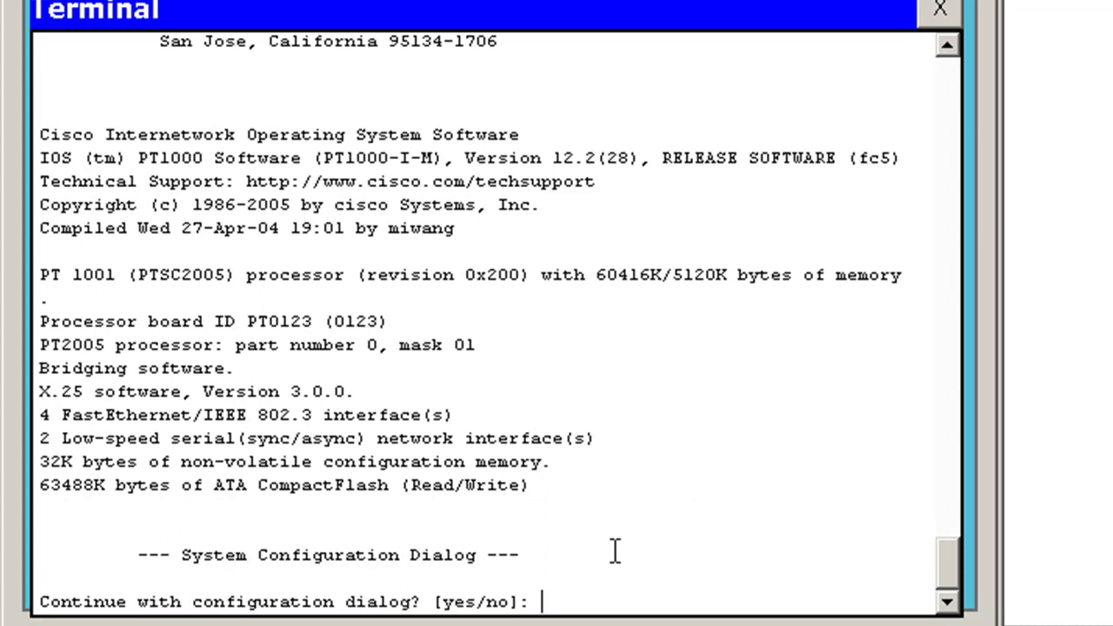
Answer no to the initial configuration dialog and reach the Router> prompt
type("no")
key("Return")
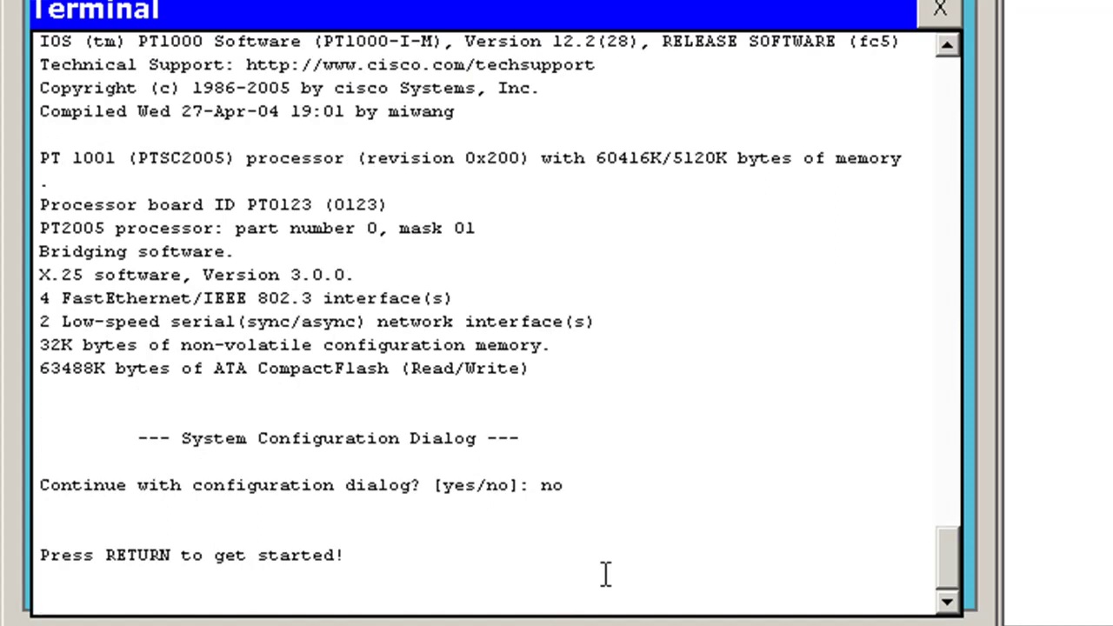
key("Return")
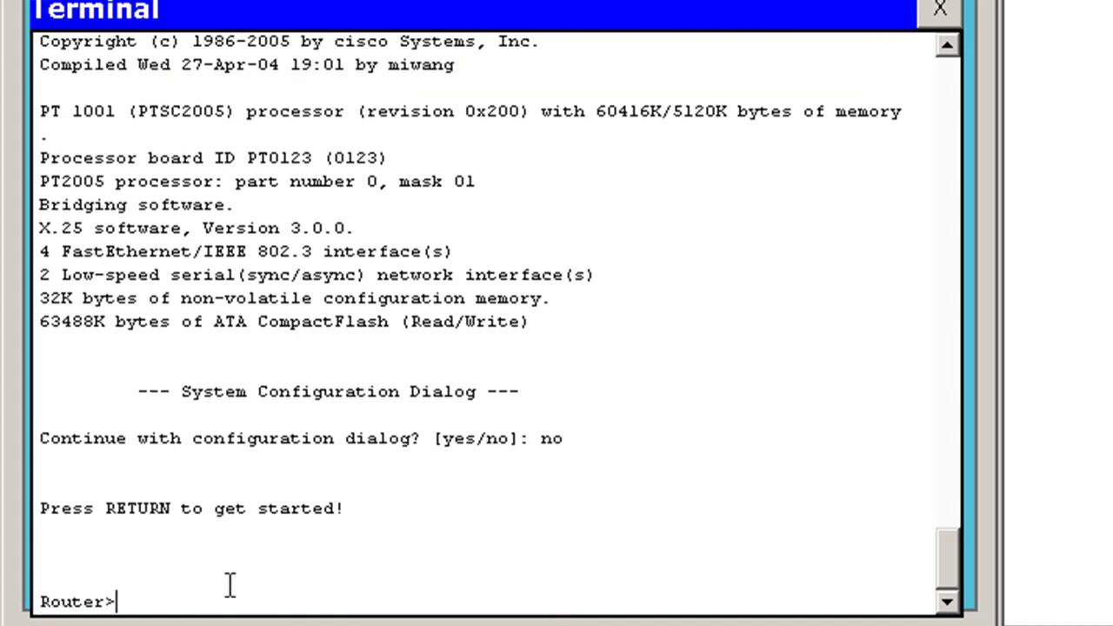
left_click_drag(41, 600, 111, 600)
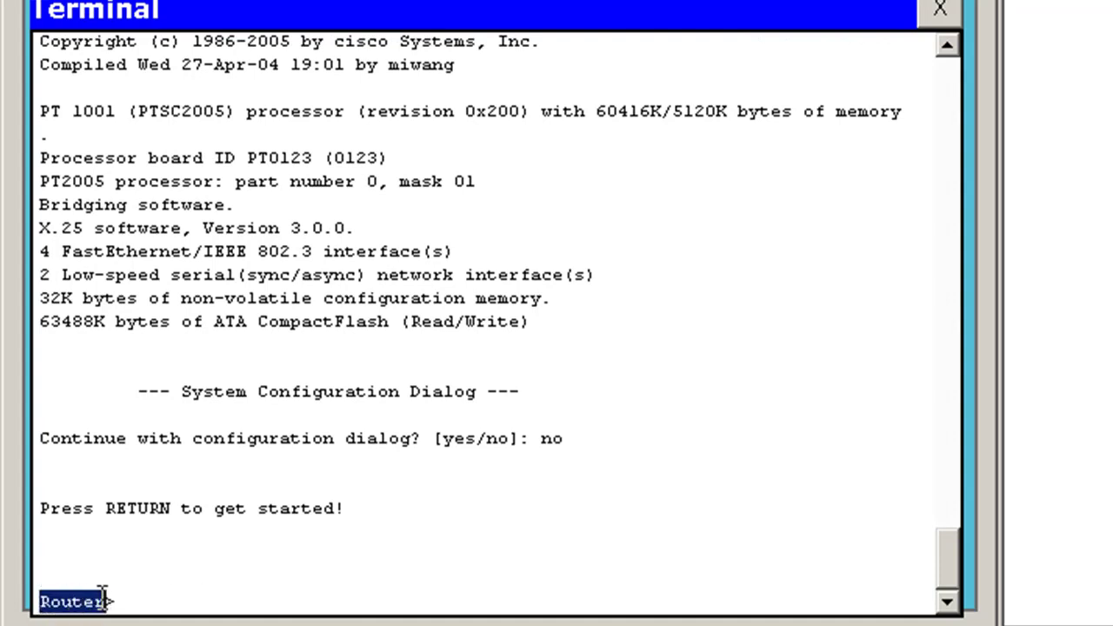
left_click(148, 606)
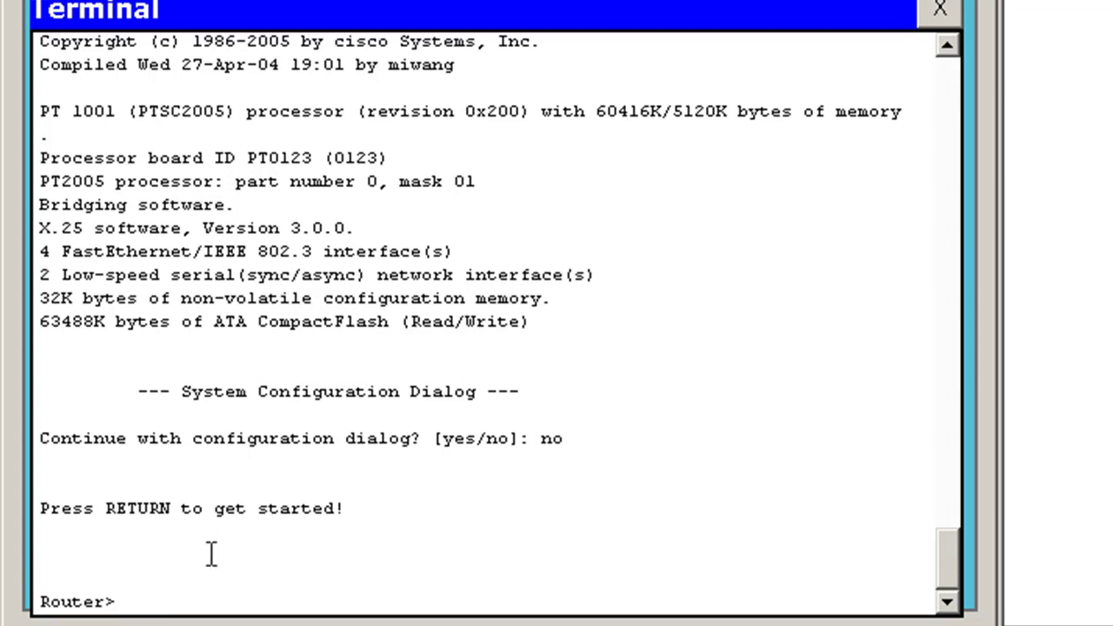
In enable mode, confirm the default running config with hostname Router, then enter configure terminal
type("nable")
key("Return")
type("show run")
key("Return")
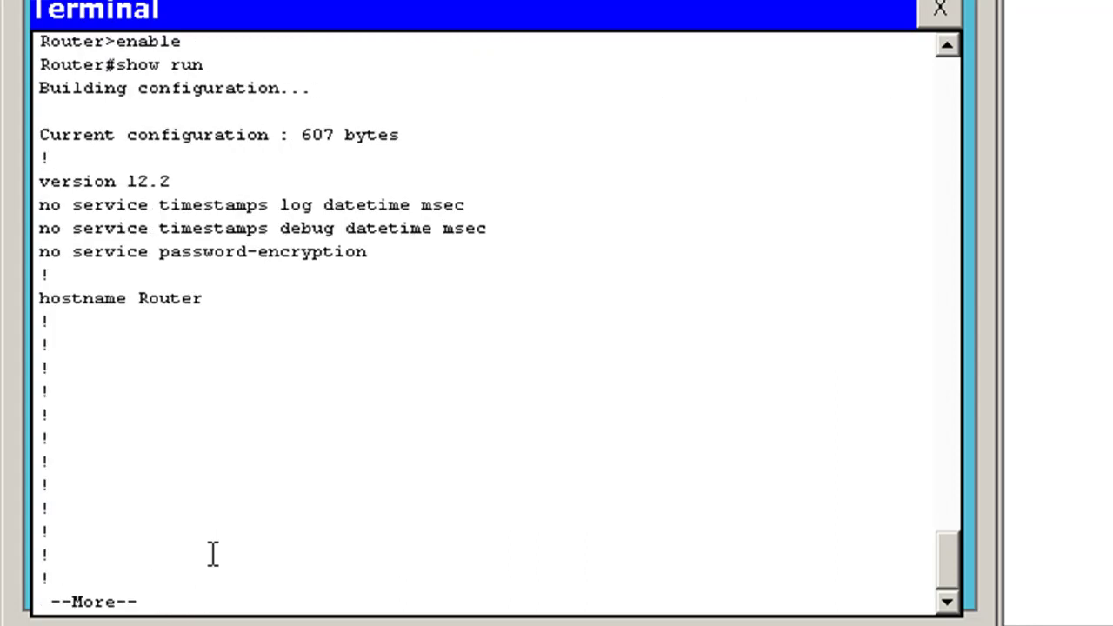
key("space")
key("space")
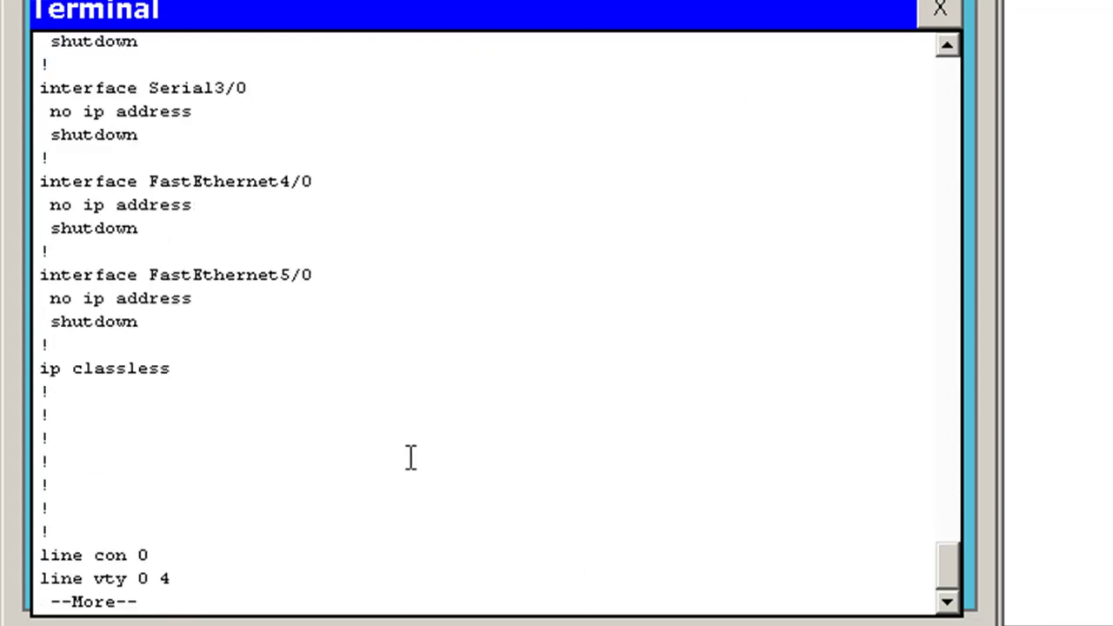
key("space")
type("configure ")
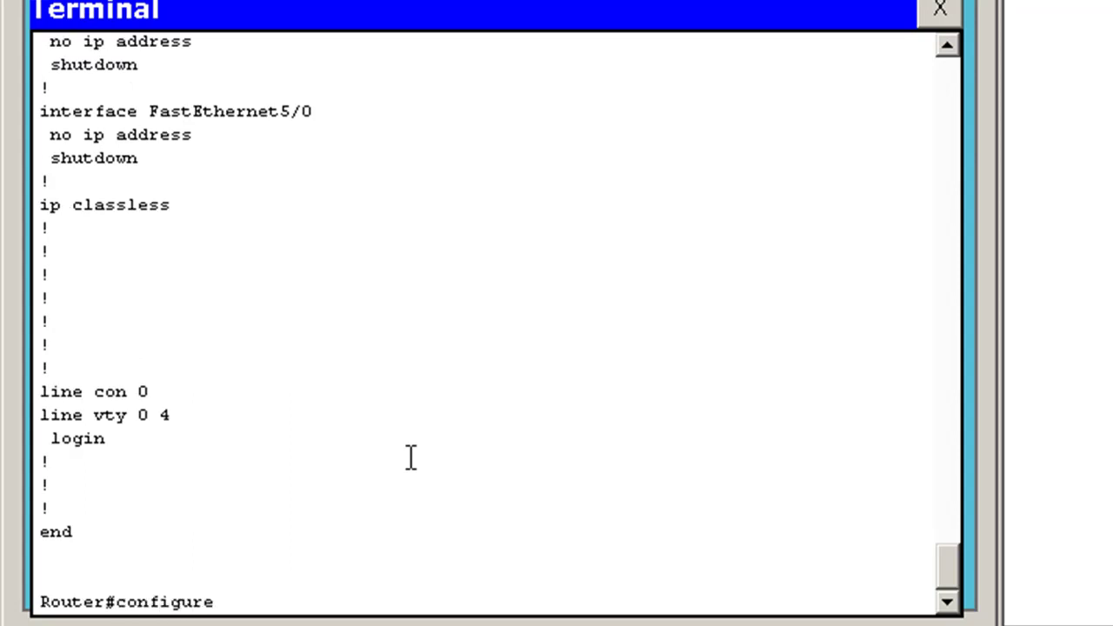
type("terminal")
key("Return")
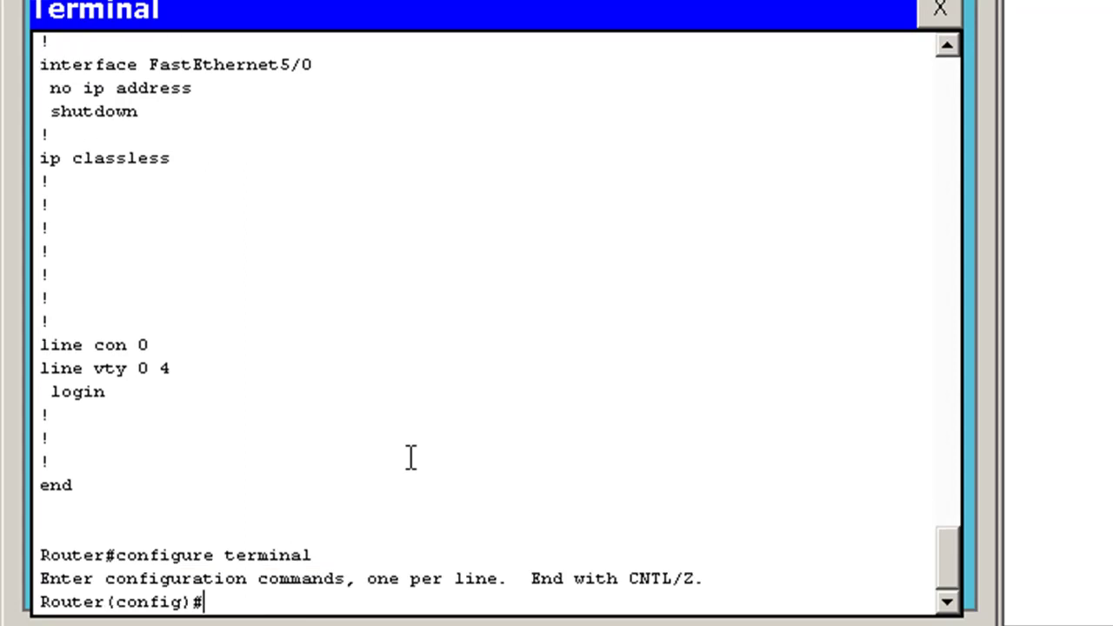
Paste the saved configuration into the router terminal, restoring hostname dans-R1, Serial2/0, banner and passwords
right_click(212, 603)
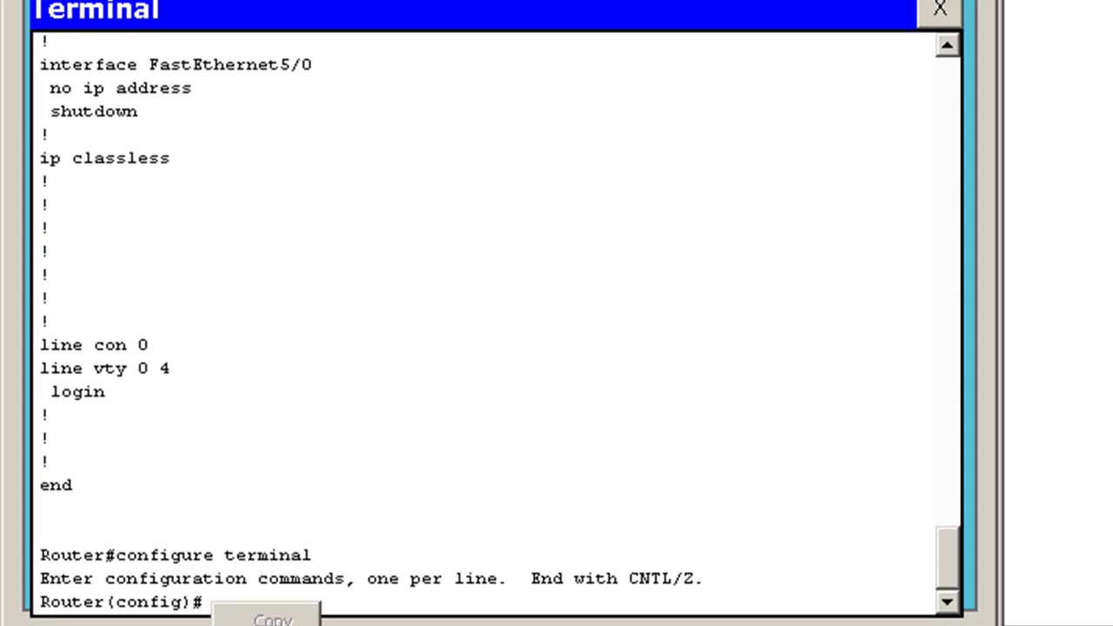
left_click(270, 624)
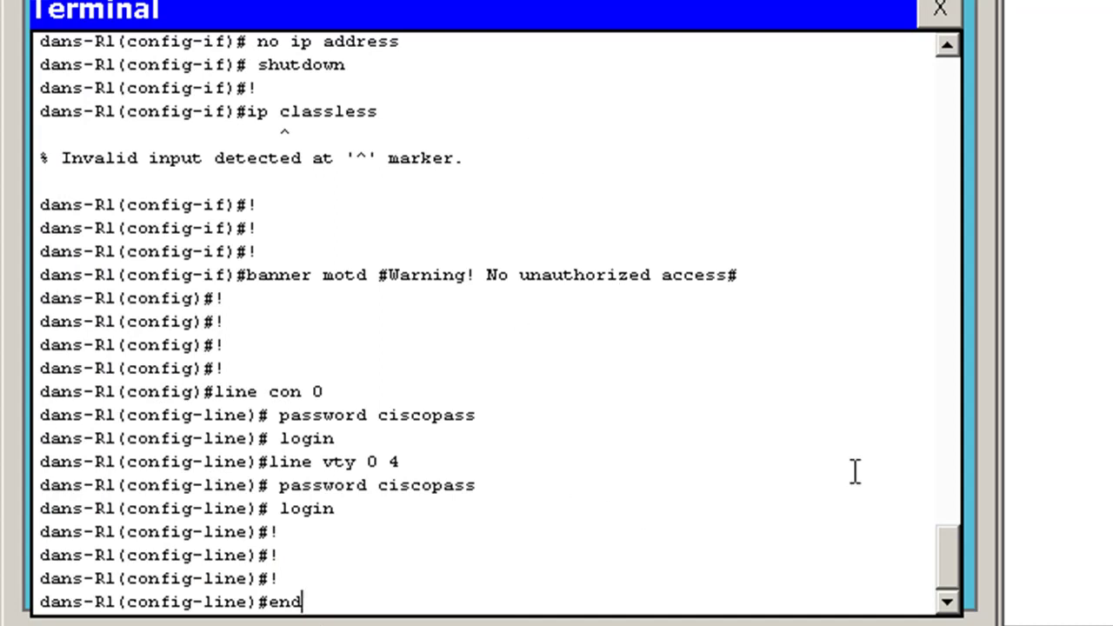
left_click_drag(955, 554, 543, 371)
left_click_drag(954, 539, 957, 519)
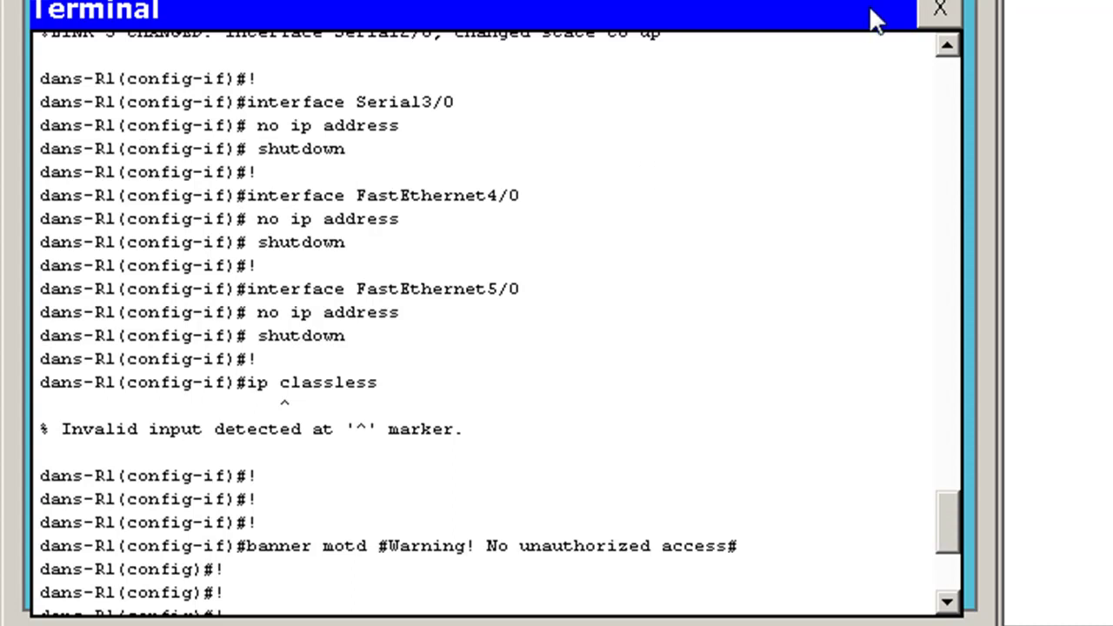
left_click(946, 45)
left_click(947, 45)
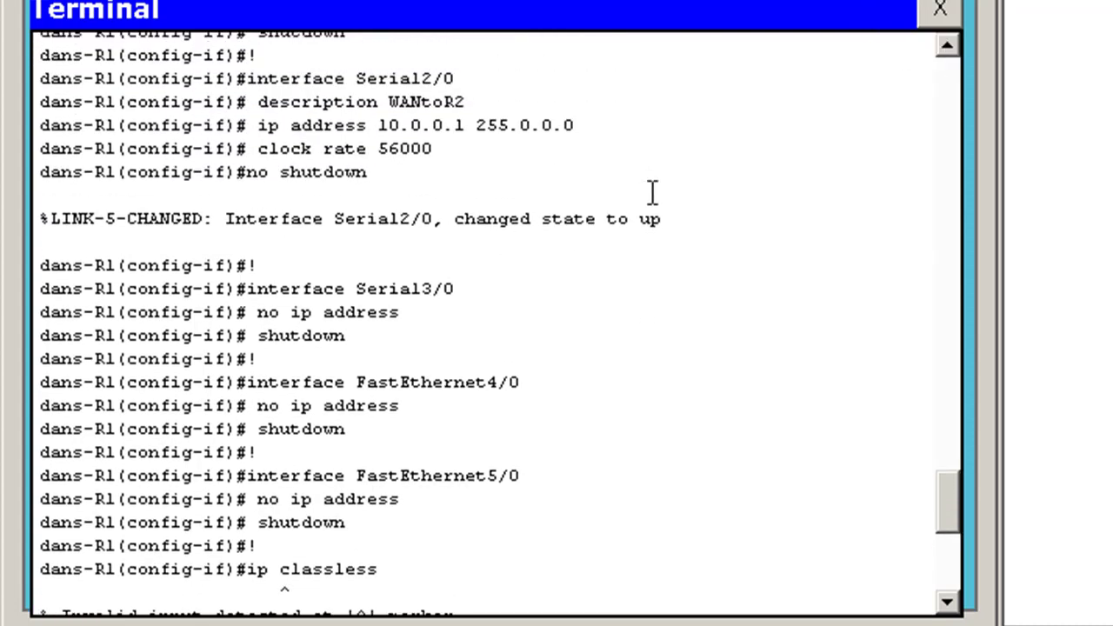
left_click(947, 45)
left_click(947, 45)
left_click(952, 46)
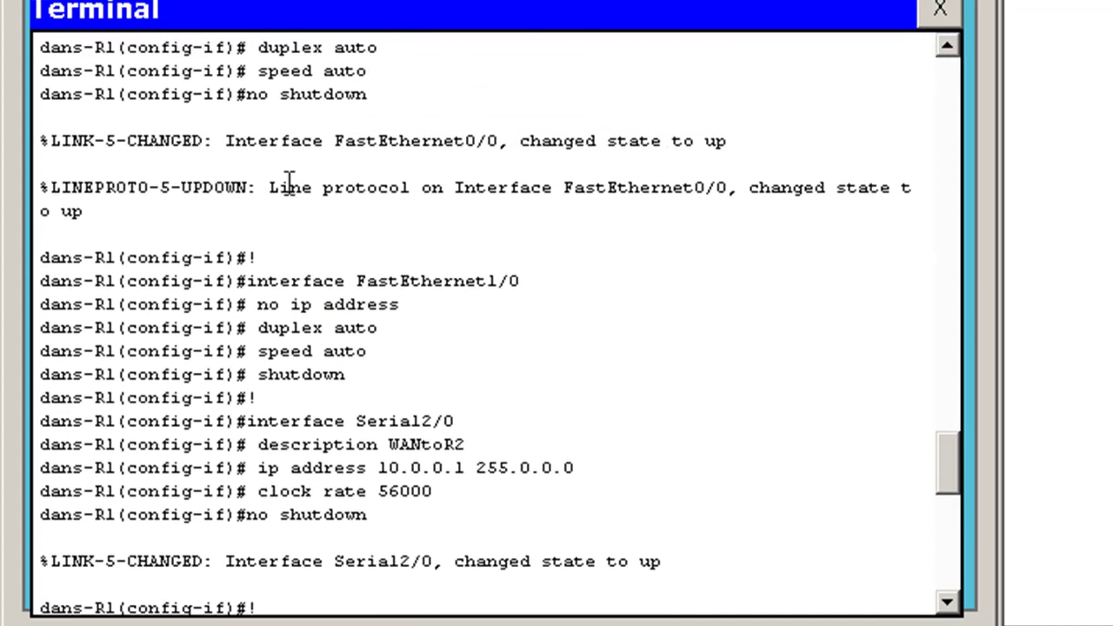
left_click(947, 46)
left_click(947, 46)
left_click(947, 45)
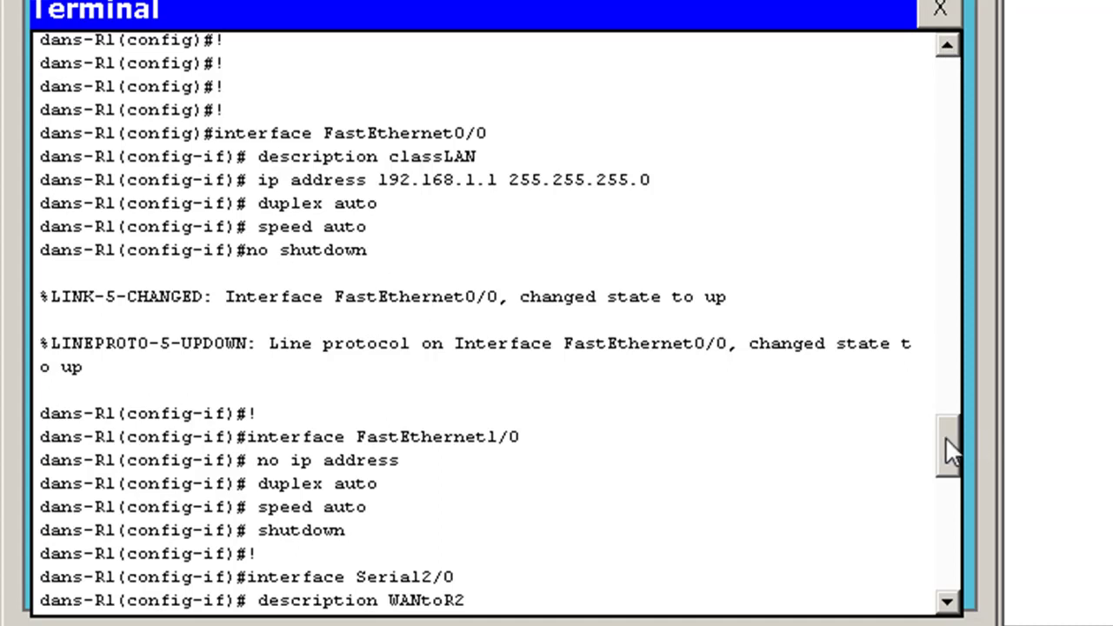
left_click_drag(947, 436, 949, 589)
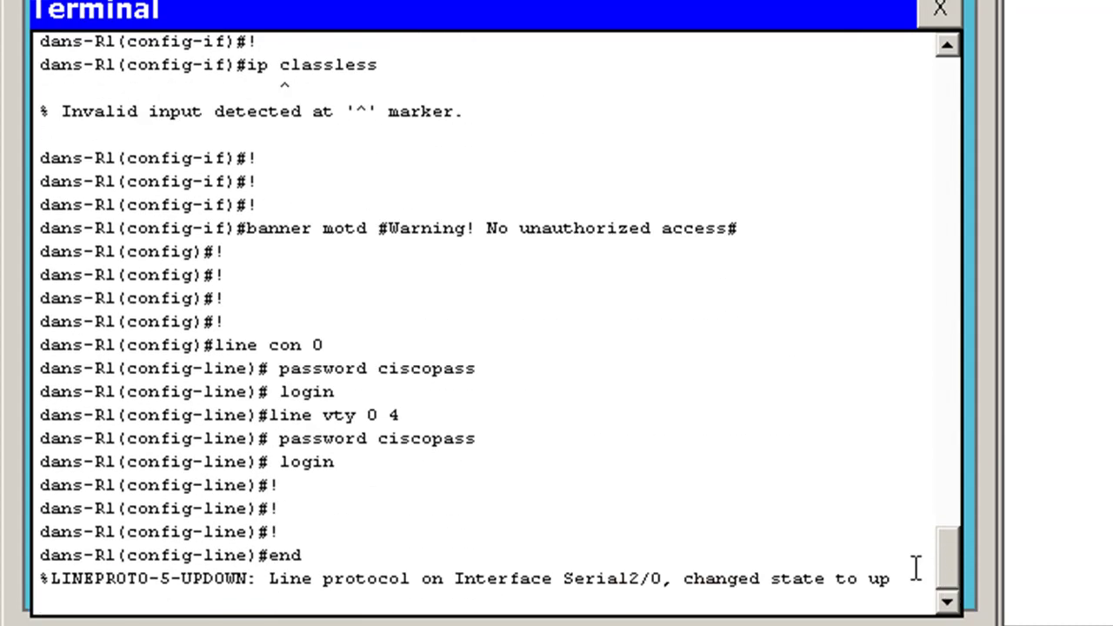
Run copy running-config startup-config to save dans-R1's restored configuration to NVRAM
left_click(904, 571)
type("copy run")
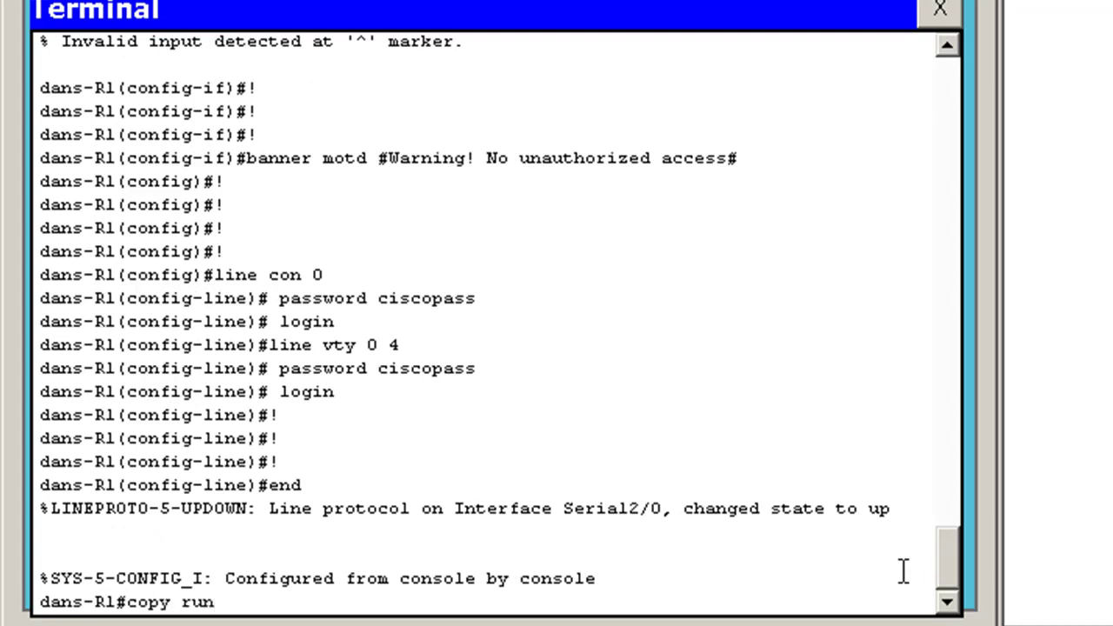
key("Tab")
type("sta")
key("Tab")
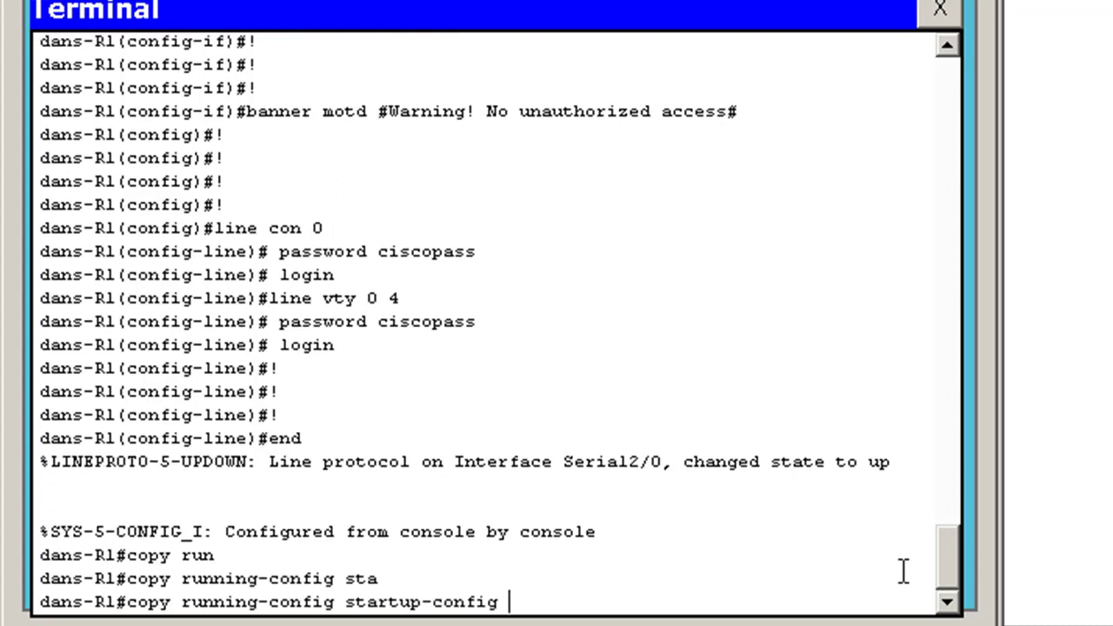
key("Return")
key("Return")
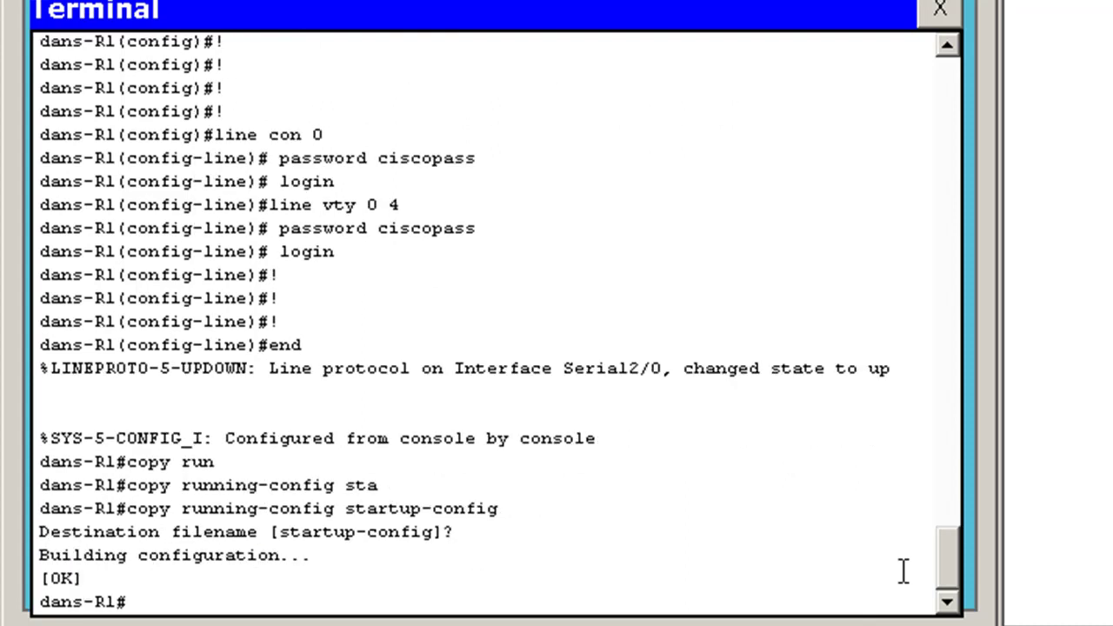